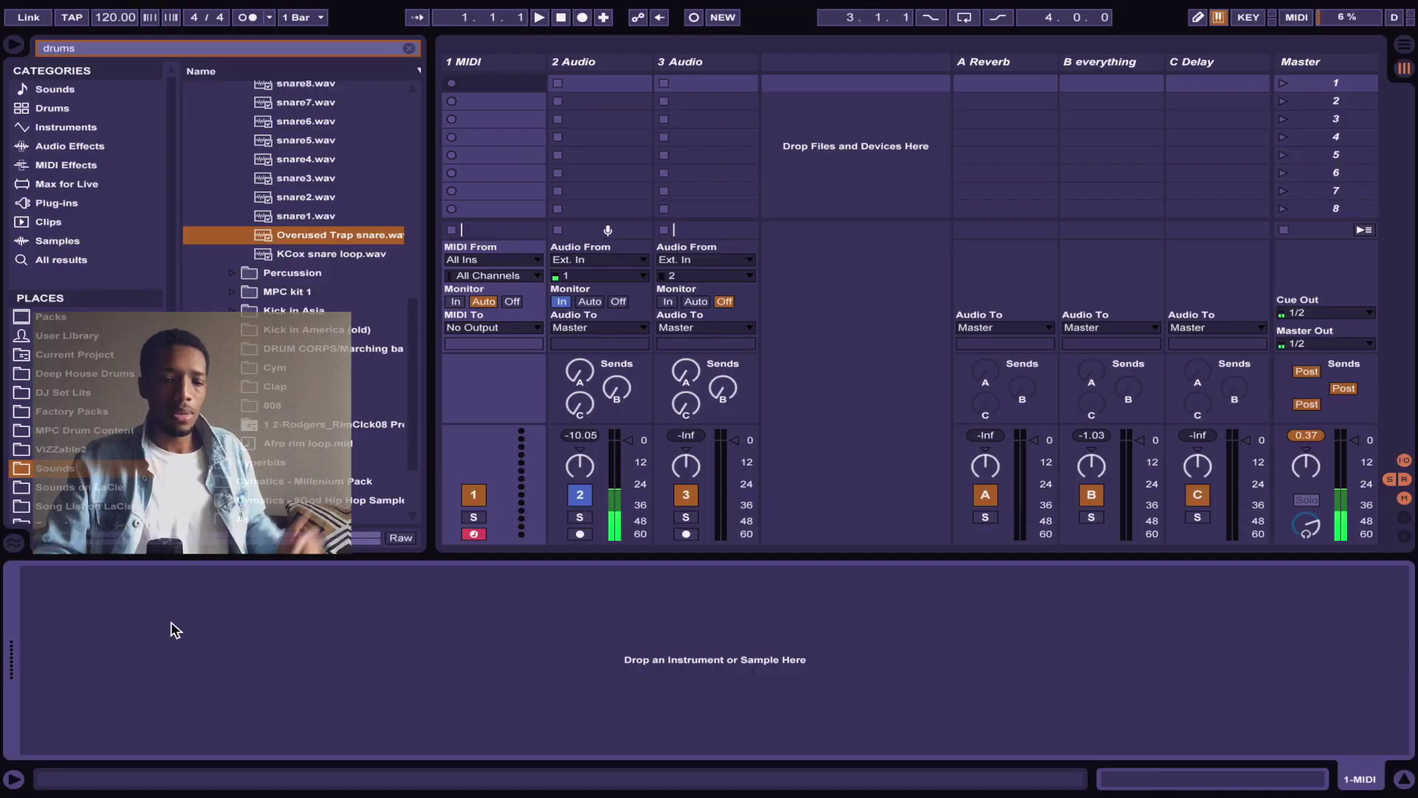
Search the Drums category for "drum r" and load an empty Drum Rack onto the MIDI track
{"action": "scroll", "coordinate": [382, 225], "scroll_direction": "up", "scroll_amount": 10}
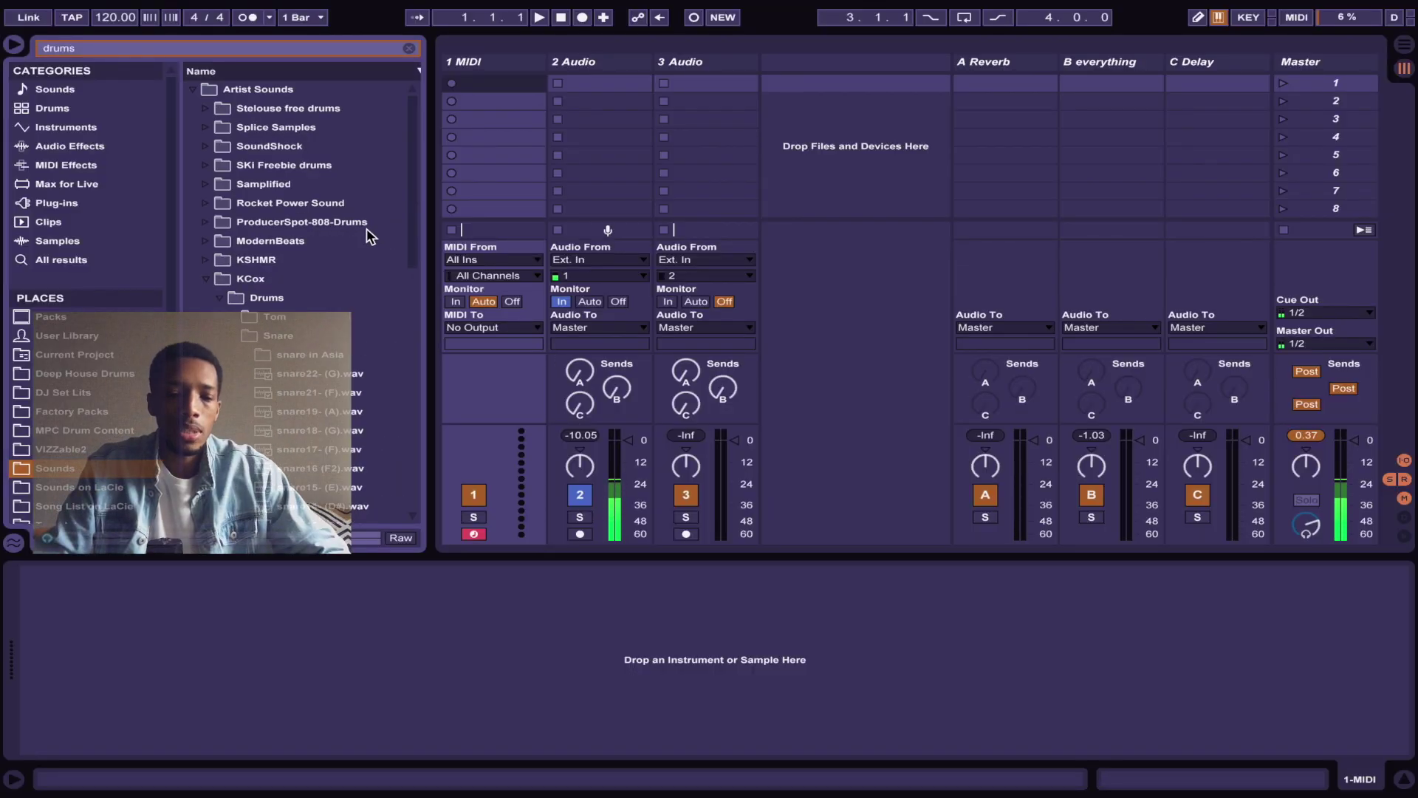
{"action": "left_click", "coordinate": [83, 111]}
{"action": "left_click", "coordinate": [143, 48]}
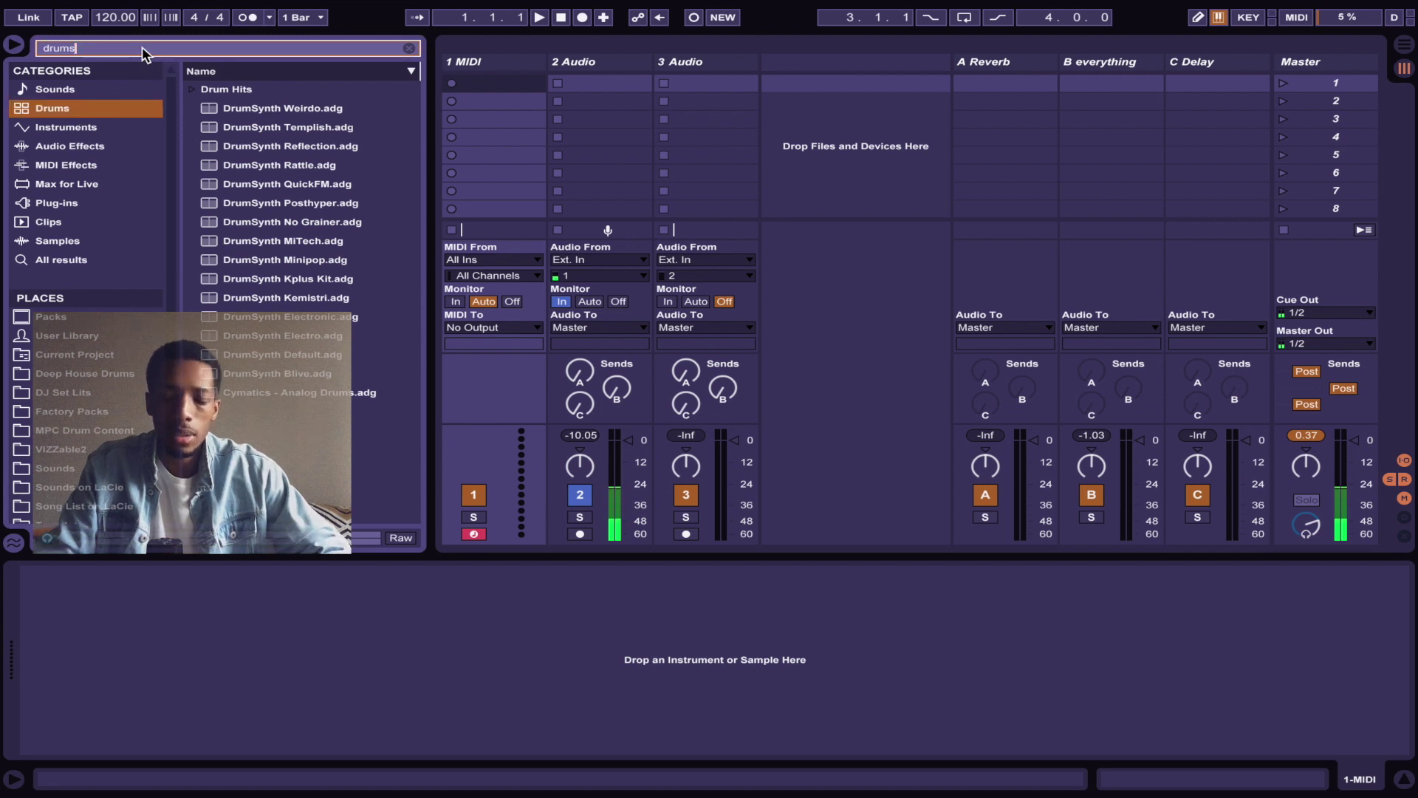
{"action": "key", "text": "BackSpace"}
{"action": "type", "text": "r"}
{"action": "key", "text": "Return"}
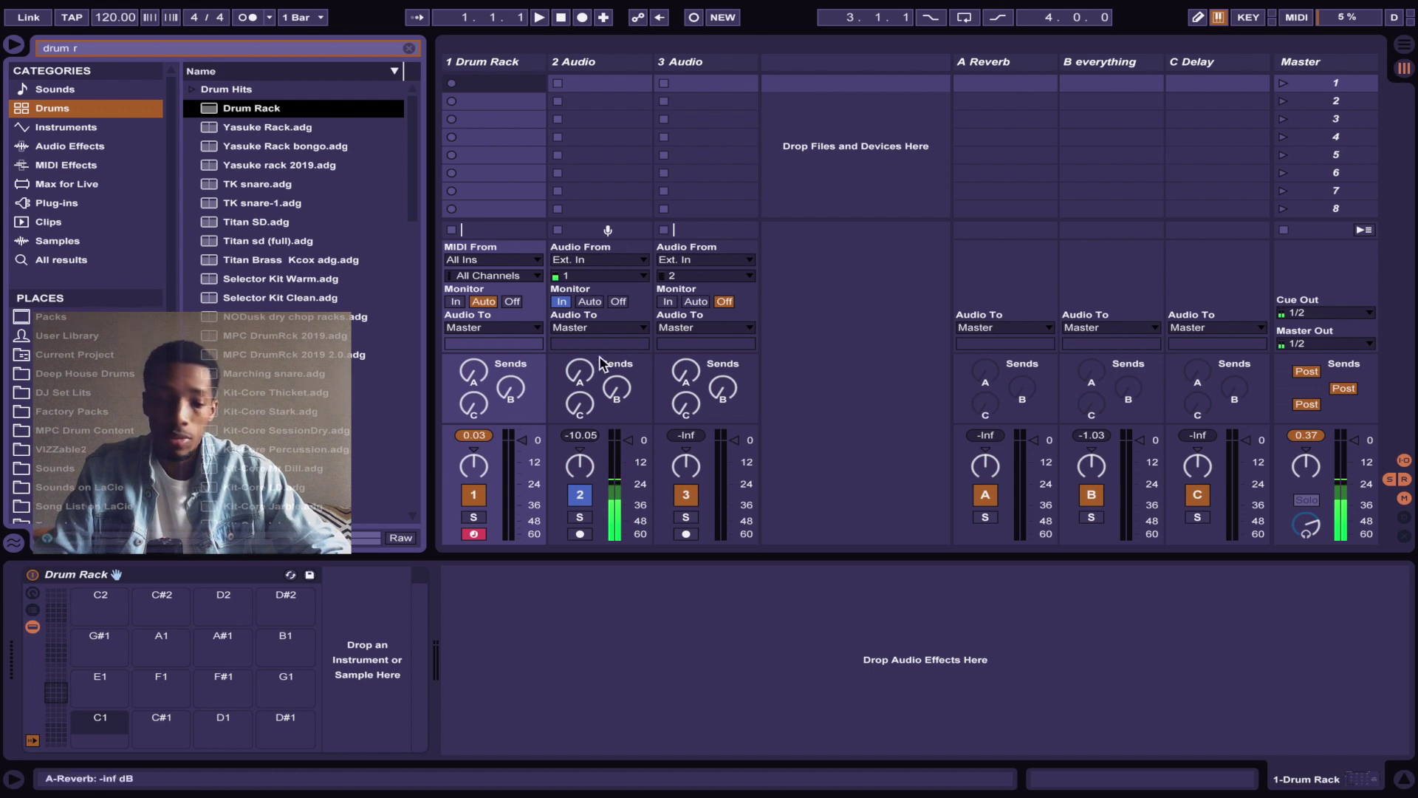
Route the Drum Rack track's audio to Sends Only and turn its B send fully up
{"action": "left_click_drag", "start_coordinate": [515, 396], "coordinate": [514, 362]}
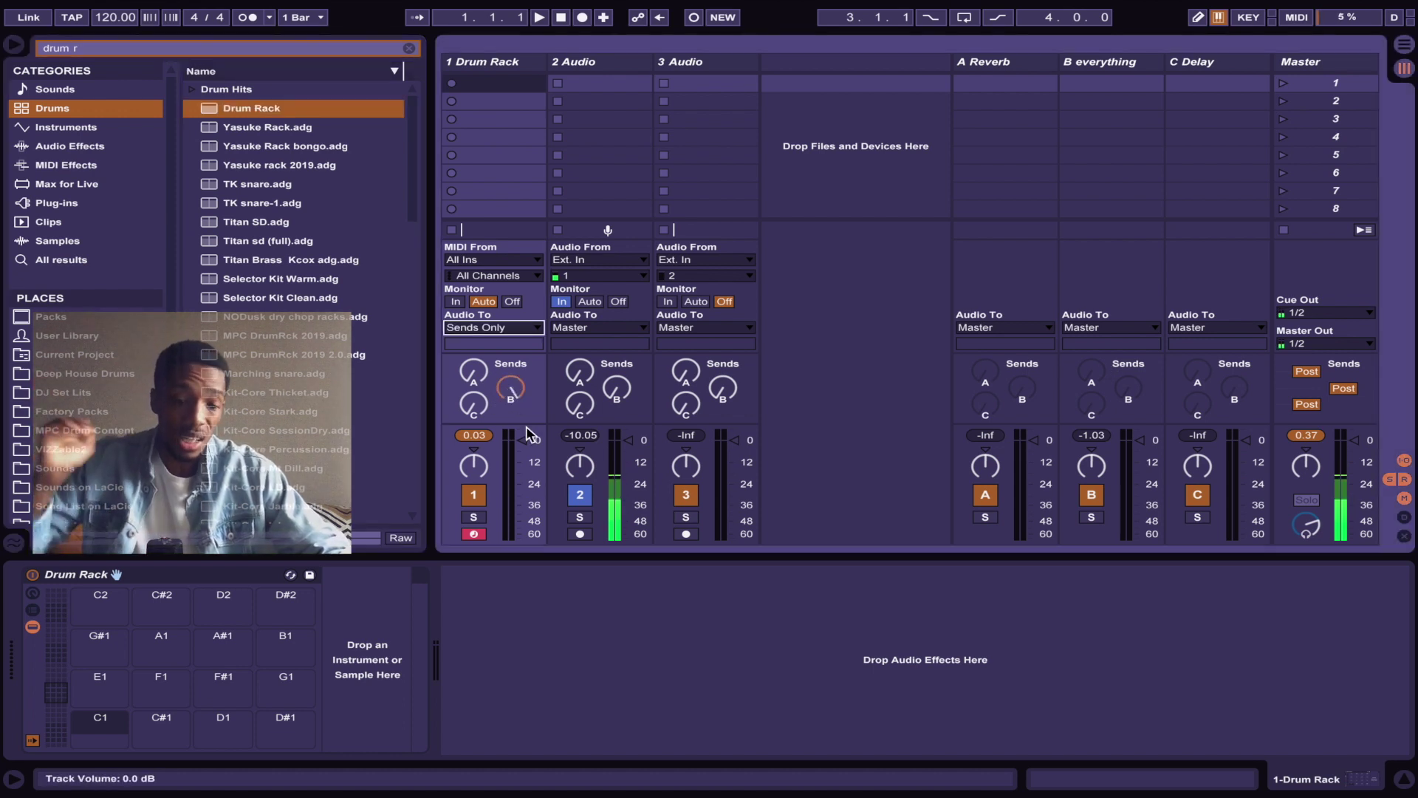
{"action": "left_click", "coordinate": [585, 62]}
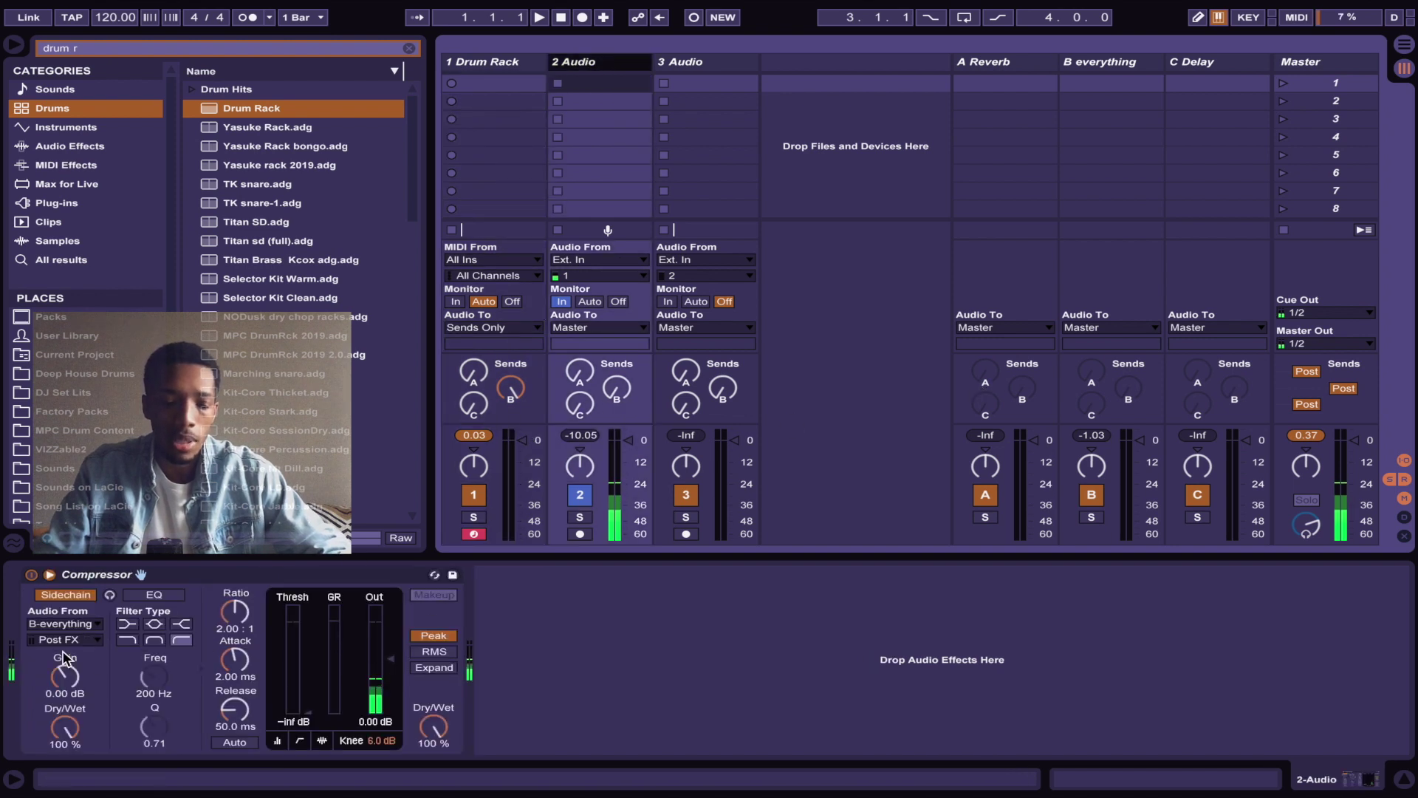
{"action": "key", "text": "Left"}
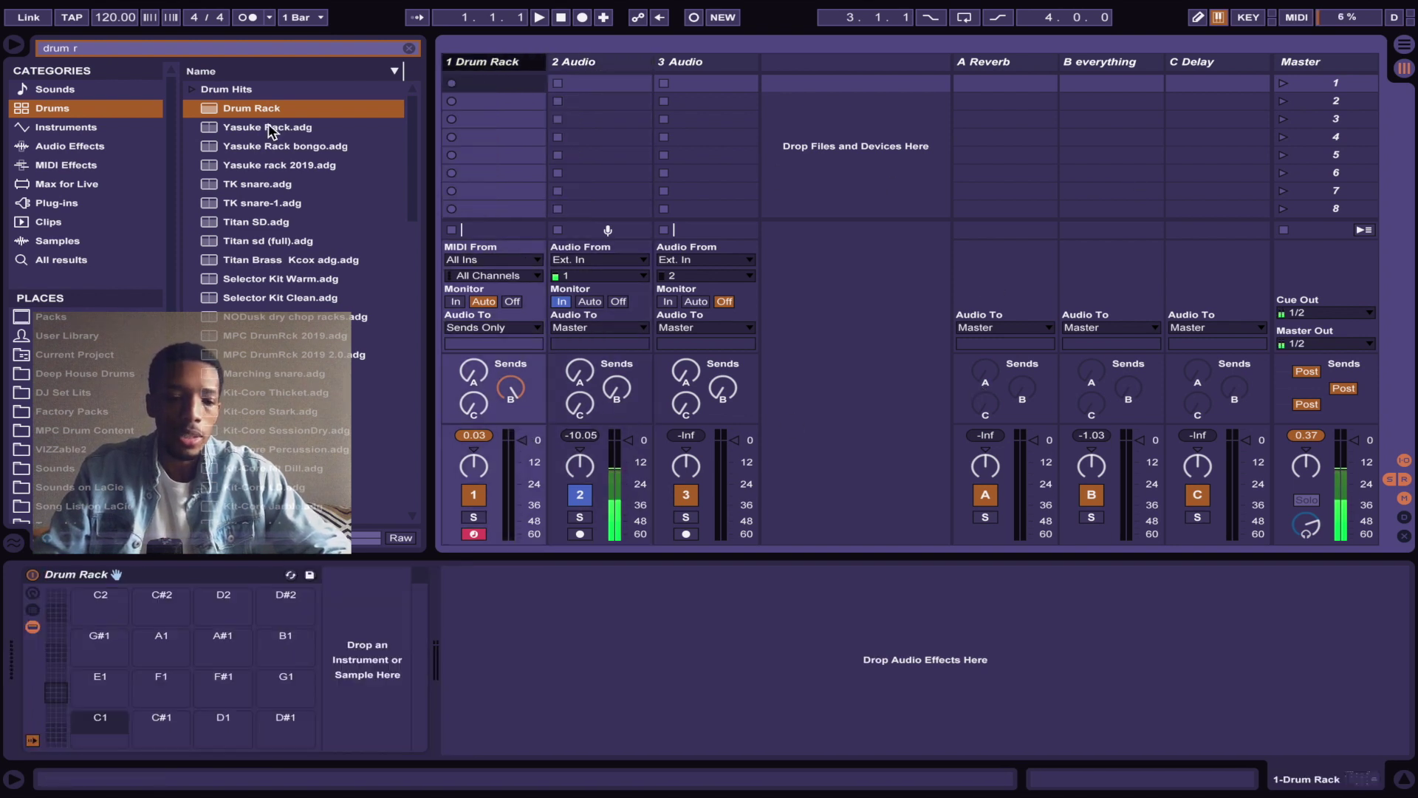
Search for "mpc", load the Akai MPC plug-in onto the rack's C1 pad and close its plug-in window
{"action": "left_click", "coordinate": [227, 52]}
{"action": "type", "text": "mpc"}
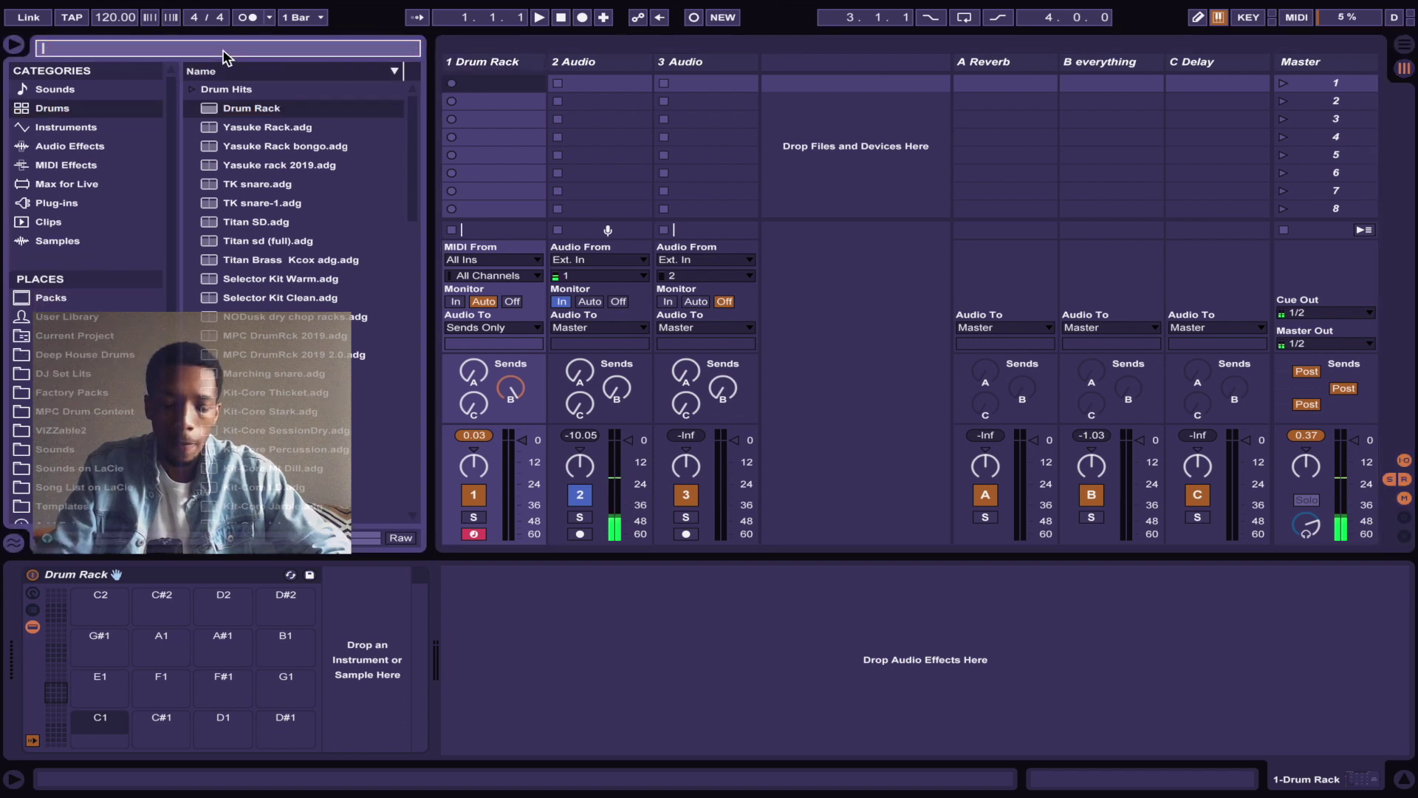
{"action": "left_click_drag", "start_coordinate": [246, 130], "coordinate": [99, 727]}
{"action": "left_click", "coordinate": [197, 629]}
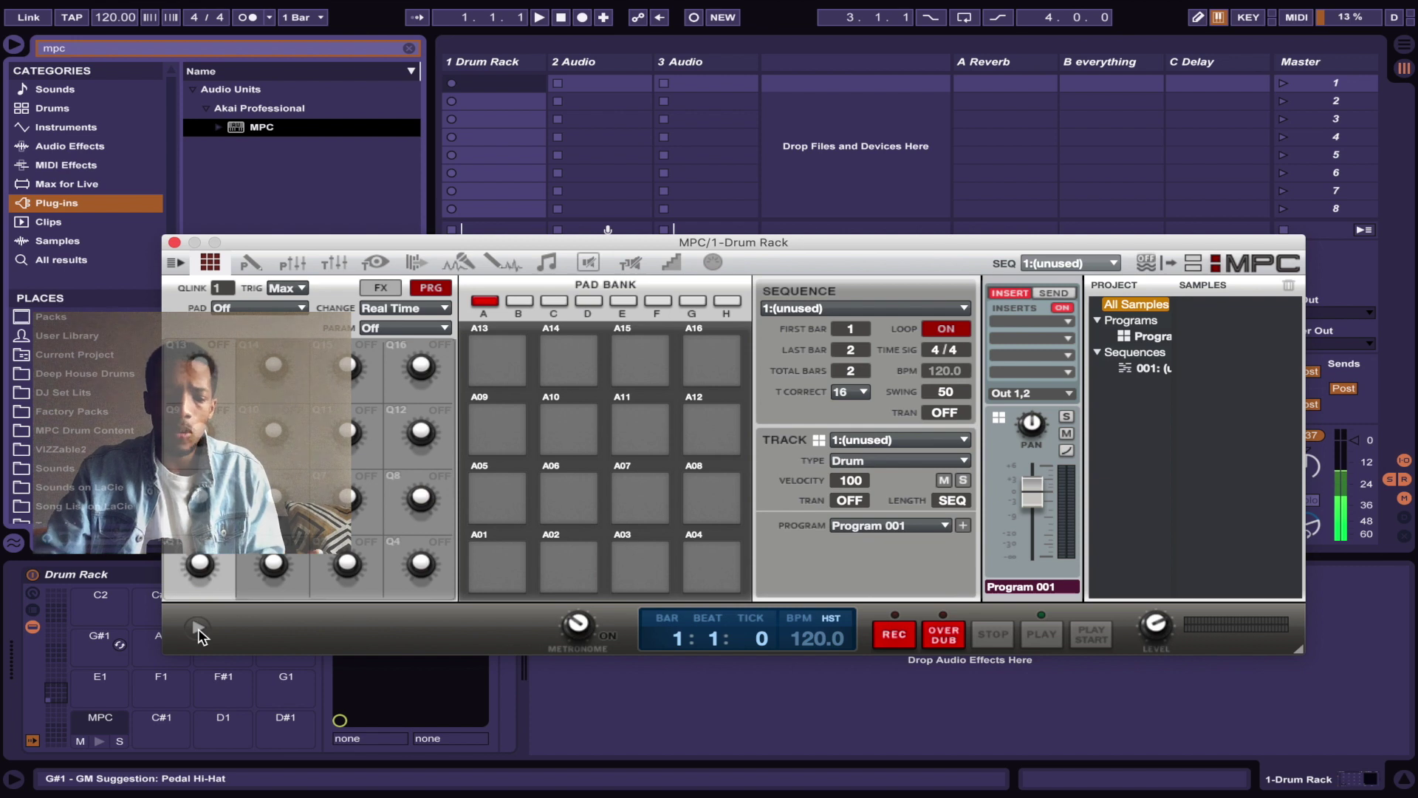
{"action": "left_click", "coordinate": [175, 242]}
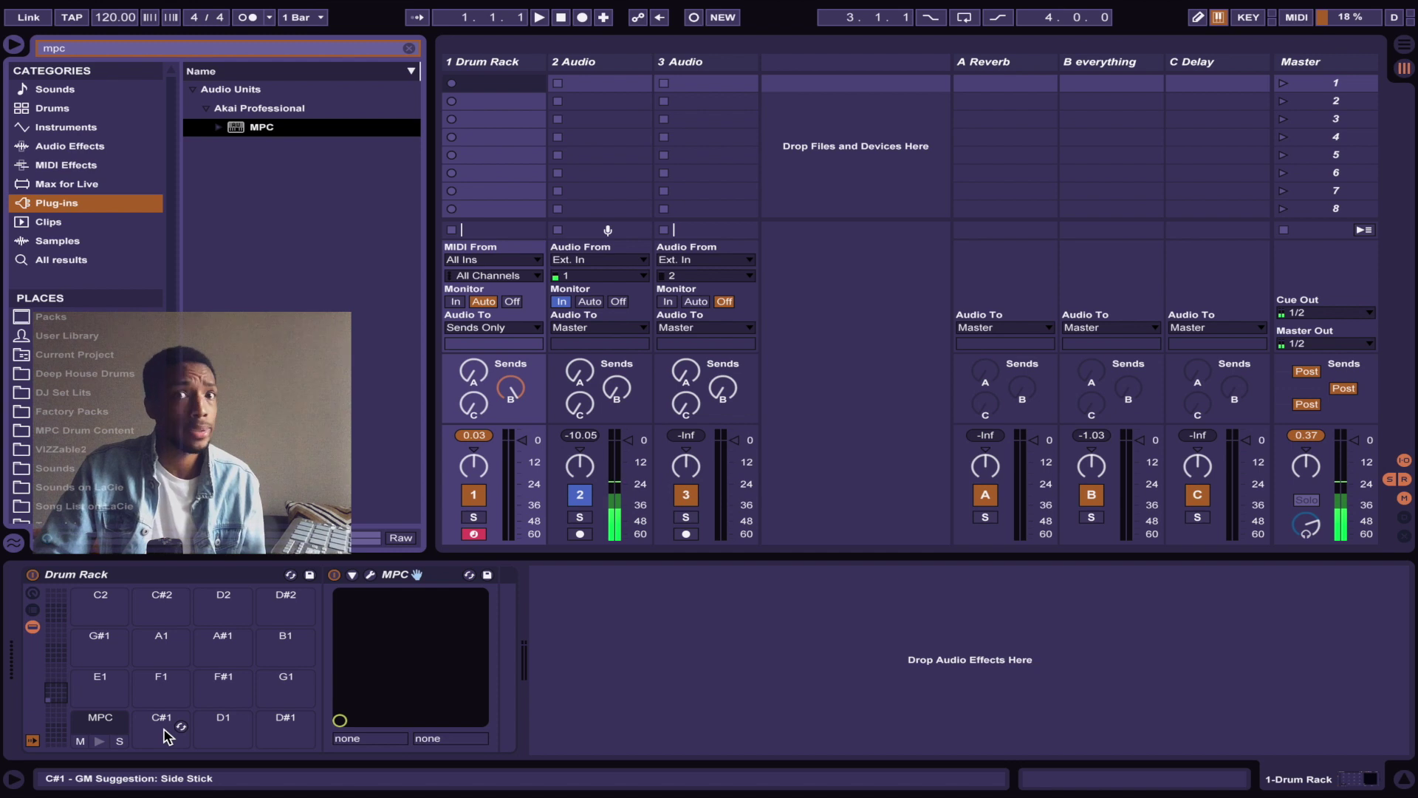
Add an External Instrument to the rack's C#1 pad and send its MIDI to 1-Drum Rack
{"action": "left_click", "coordinate": [174, 48]}
{"action": "type", "text": "ex"}
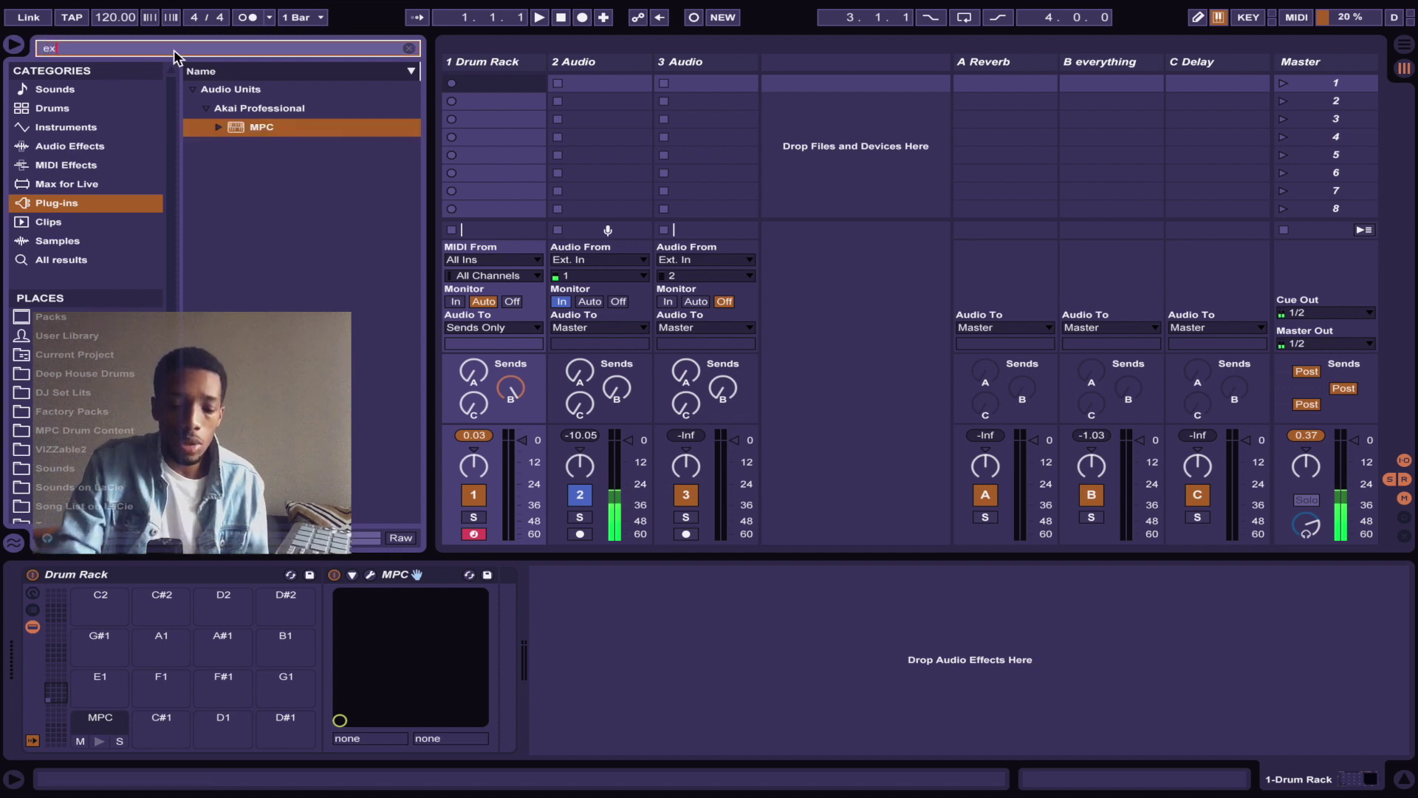
{"action": "type", "text": "ter"}
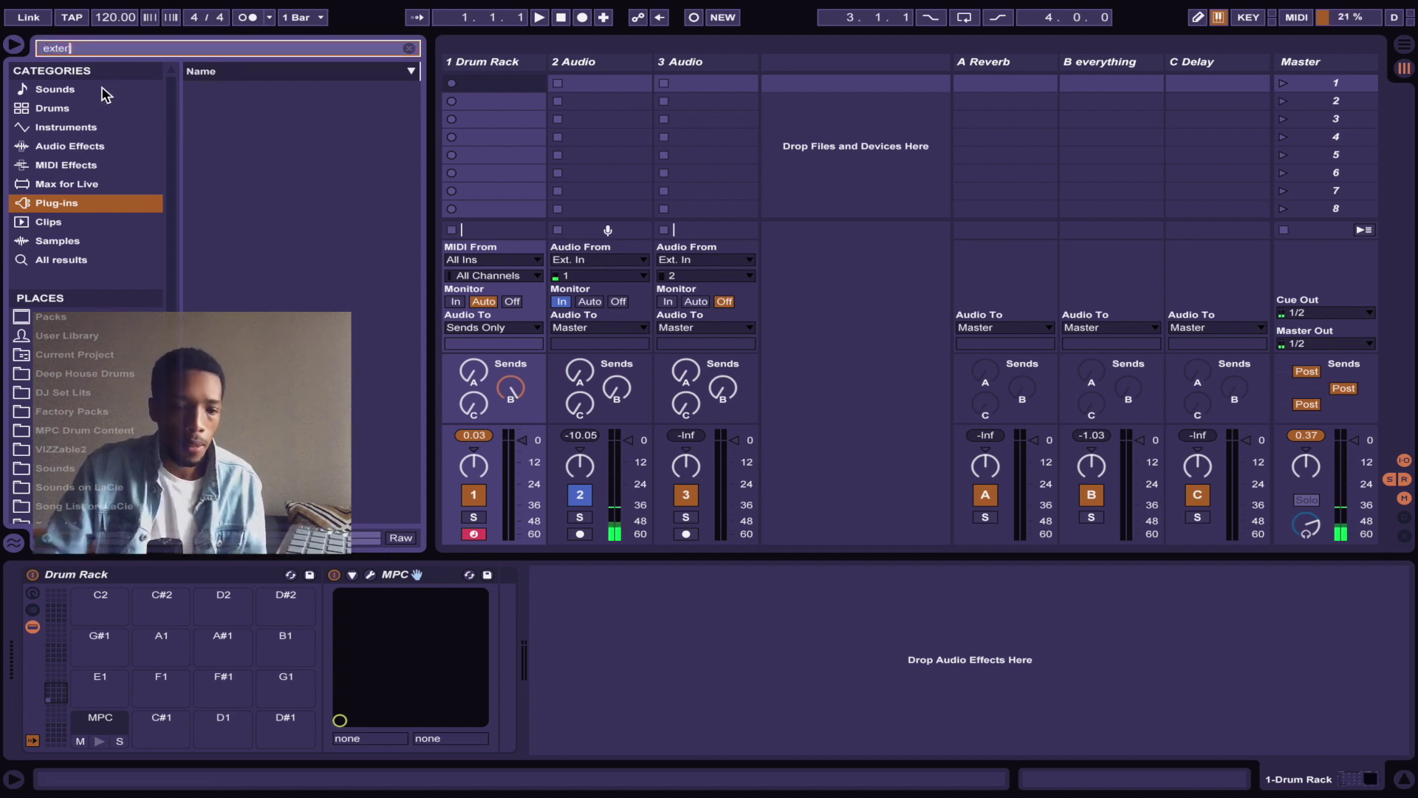
{"action": "left_click", "coordinate": [79, 129]}
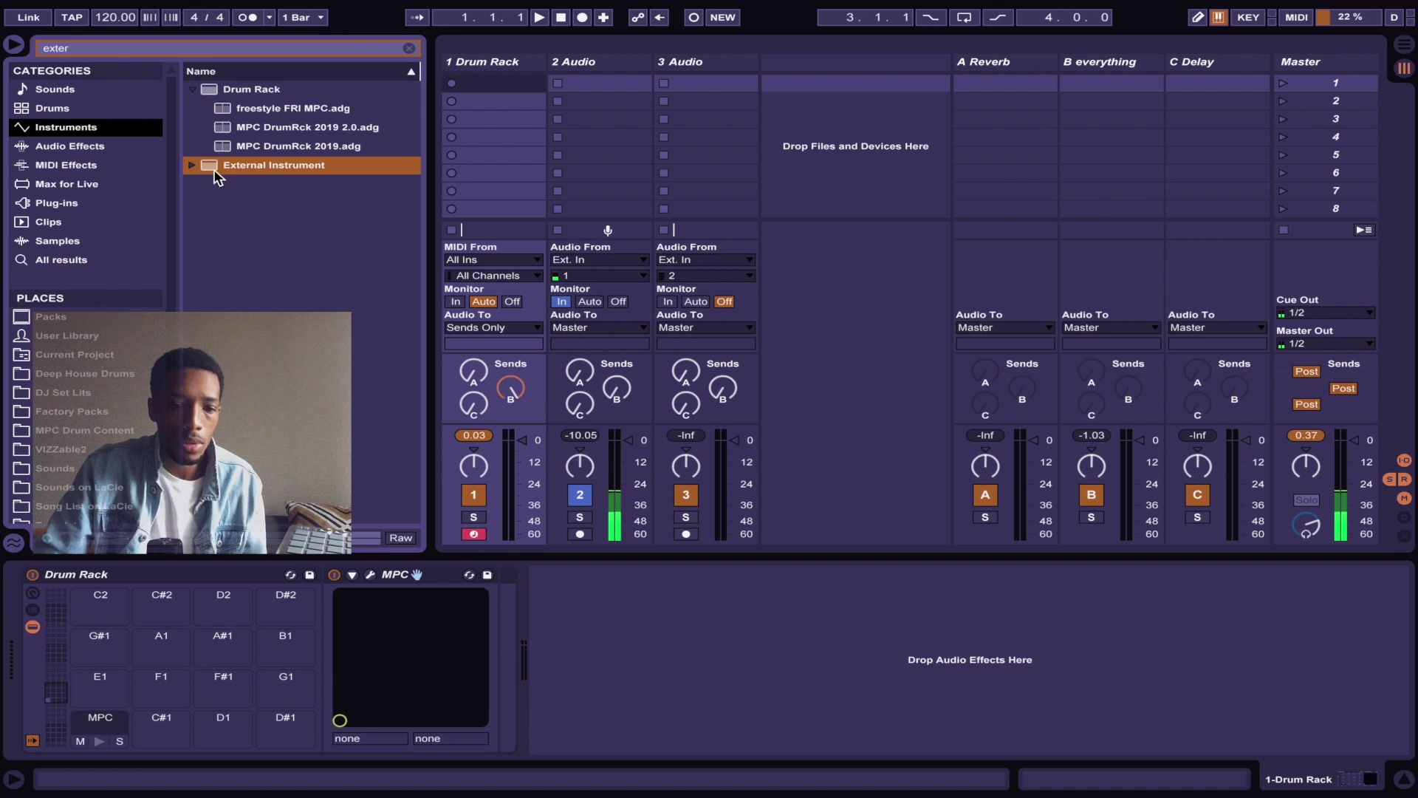
{"action": "left_click_drag", "start_coordinate": [213, 169], "coordinate": [155, 720]}
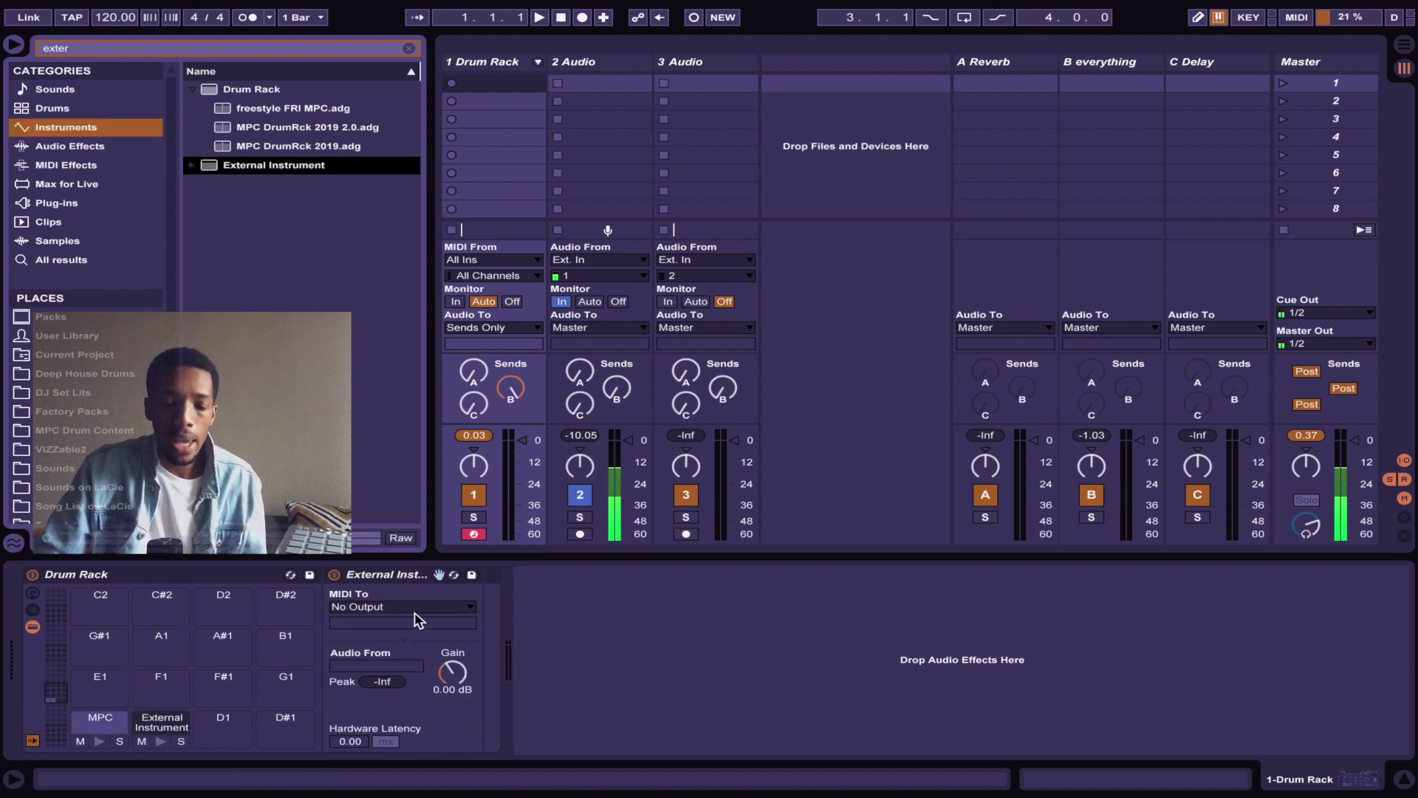
{"action": "left_click", "coordinate": [370, 609]}
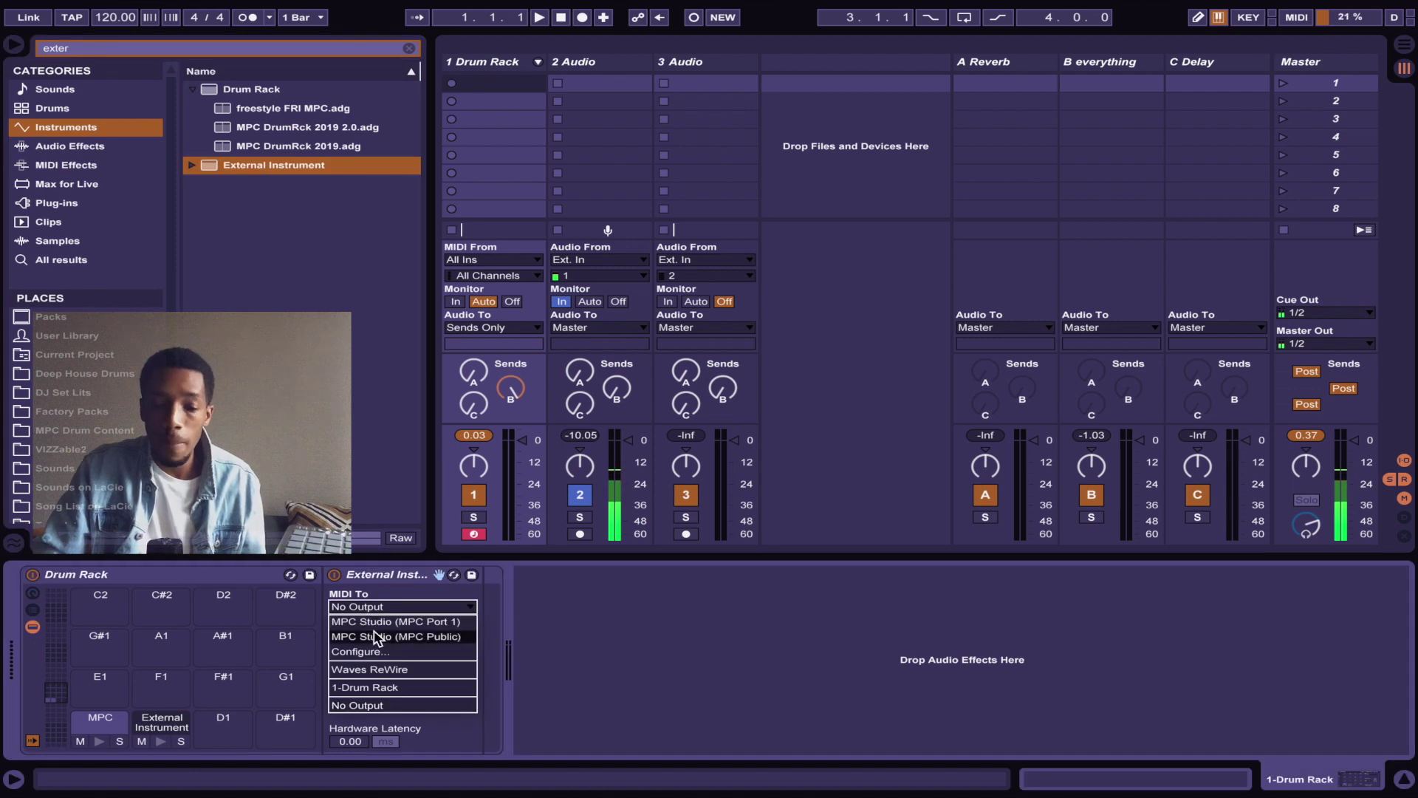
{"action": "left_click", "coordinate": [380, 688]}
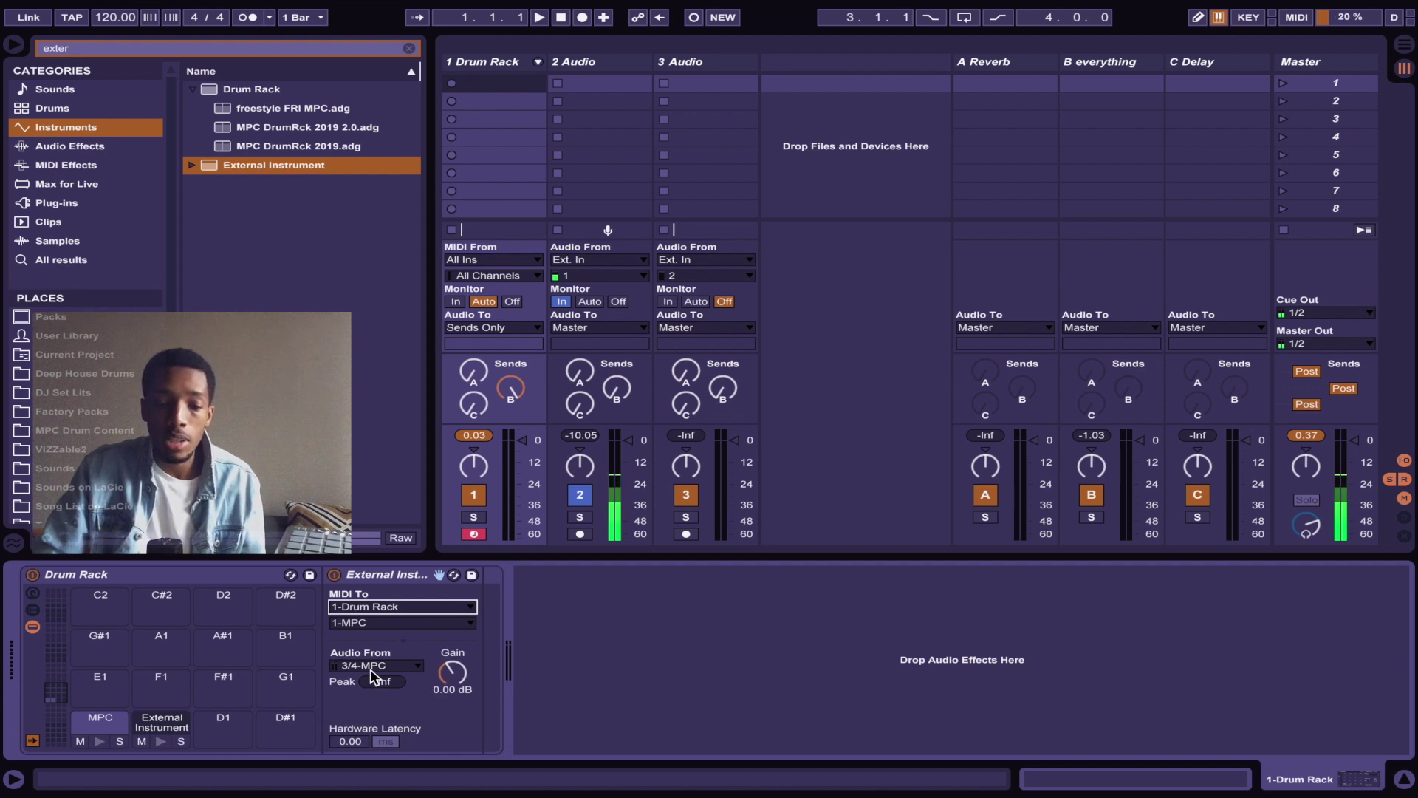
Set the pad audio route to Out 3,4 in the MPC plug-in's program editor
{"action": "left_click", "coordinate": [99, 721]}
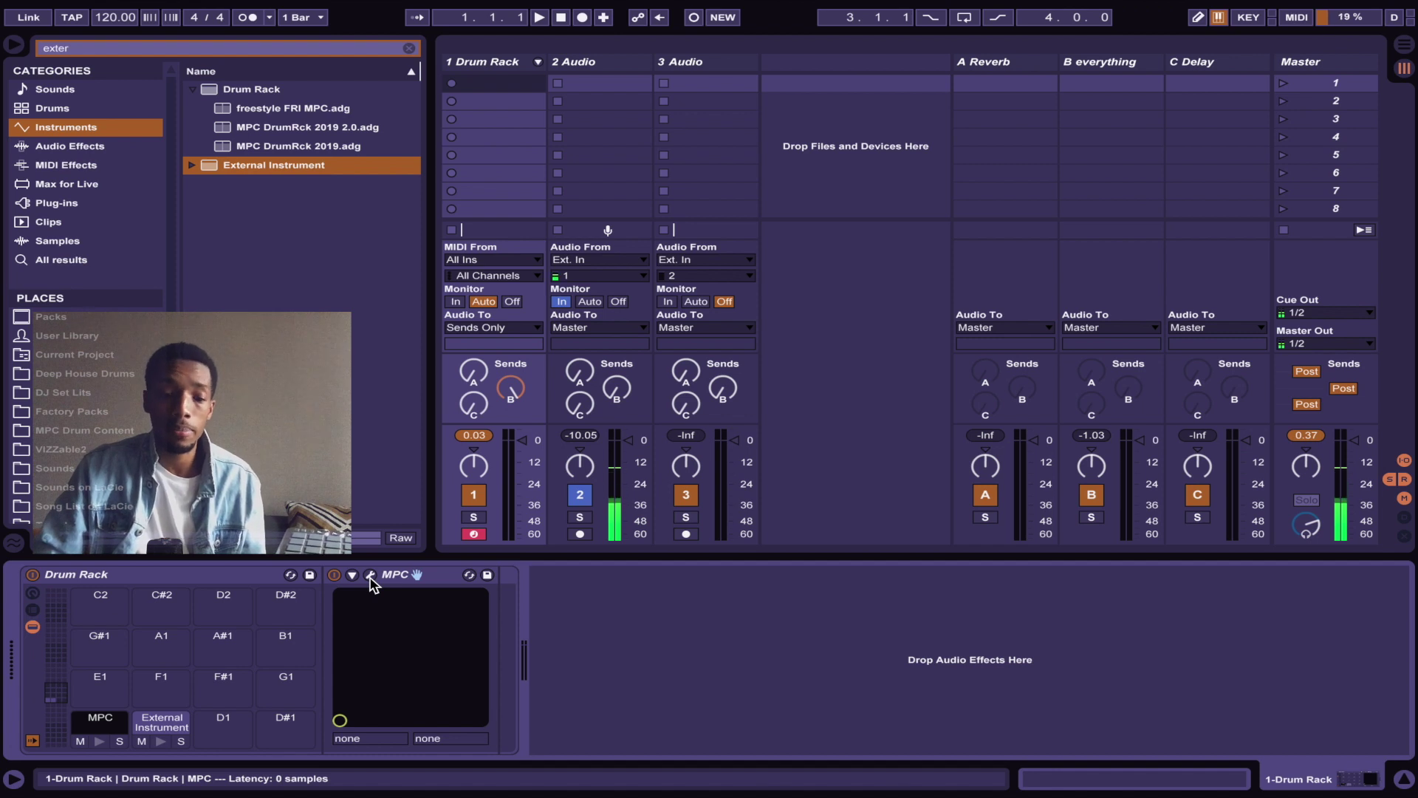
{"action": "left_click", "coordinate": [371, 577]}
{"action": "left_click", "coordinate": [249, 265]}
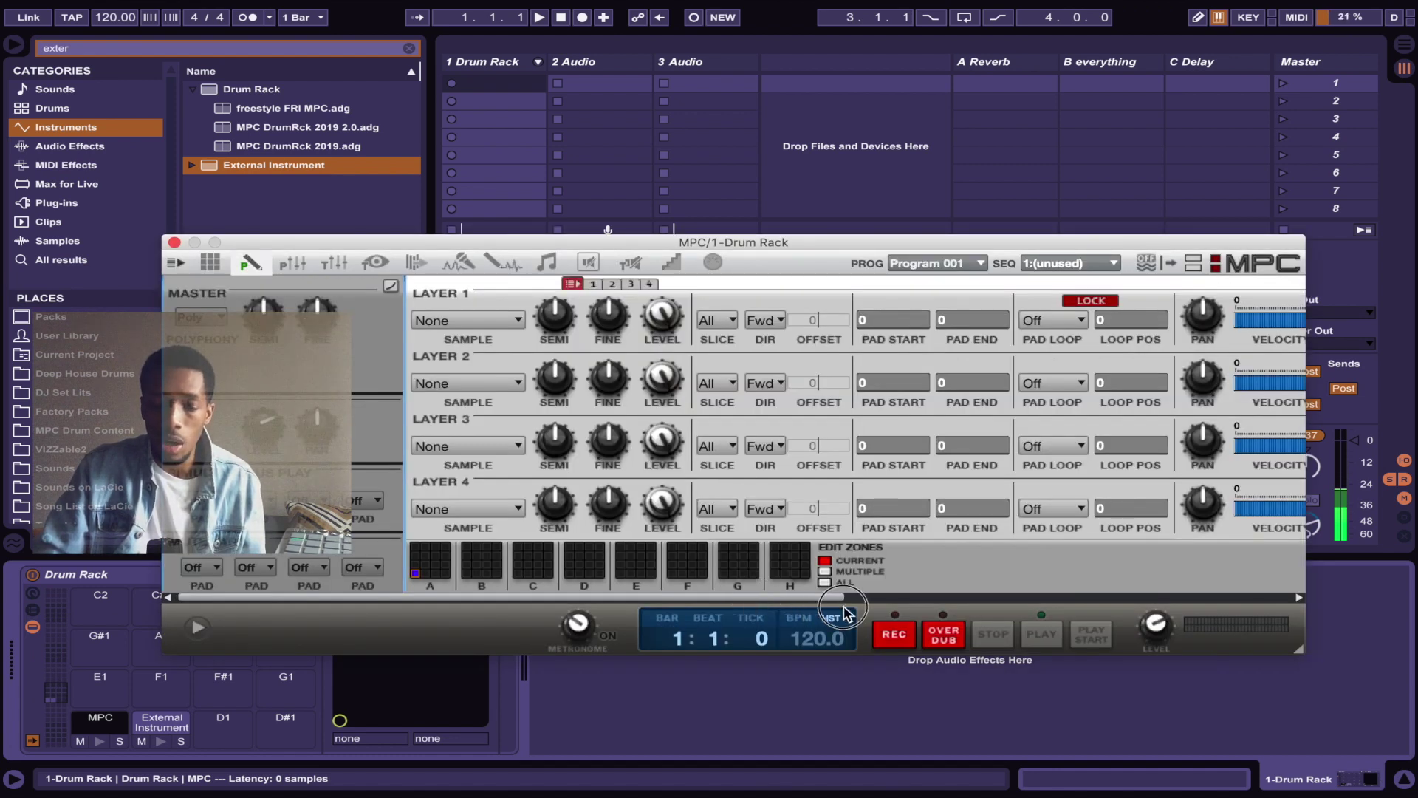
{"action": "scroll", "coordinate": [1034, 617], "scroll_direction": "right", "scroll_amount": 5}
{"action": "scroll", "coordinate": [1245, 621], "scroll_direction": "right", "scroll_amount": 5}
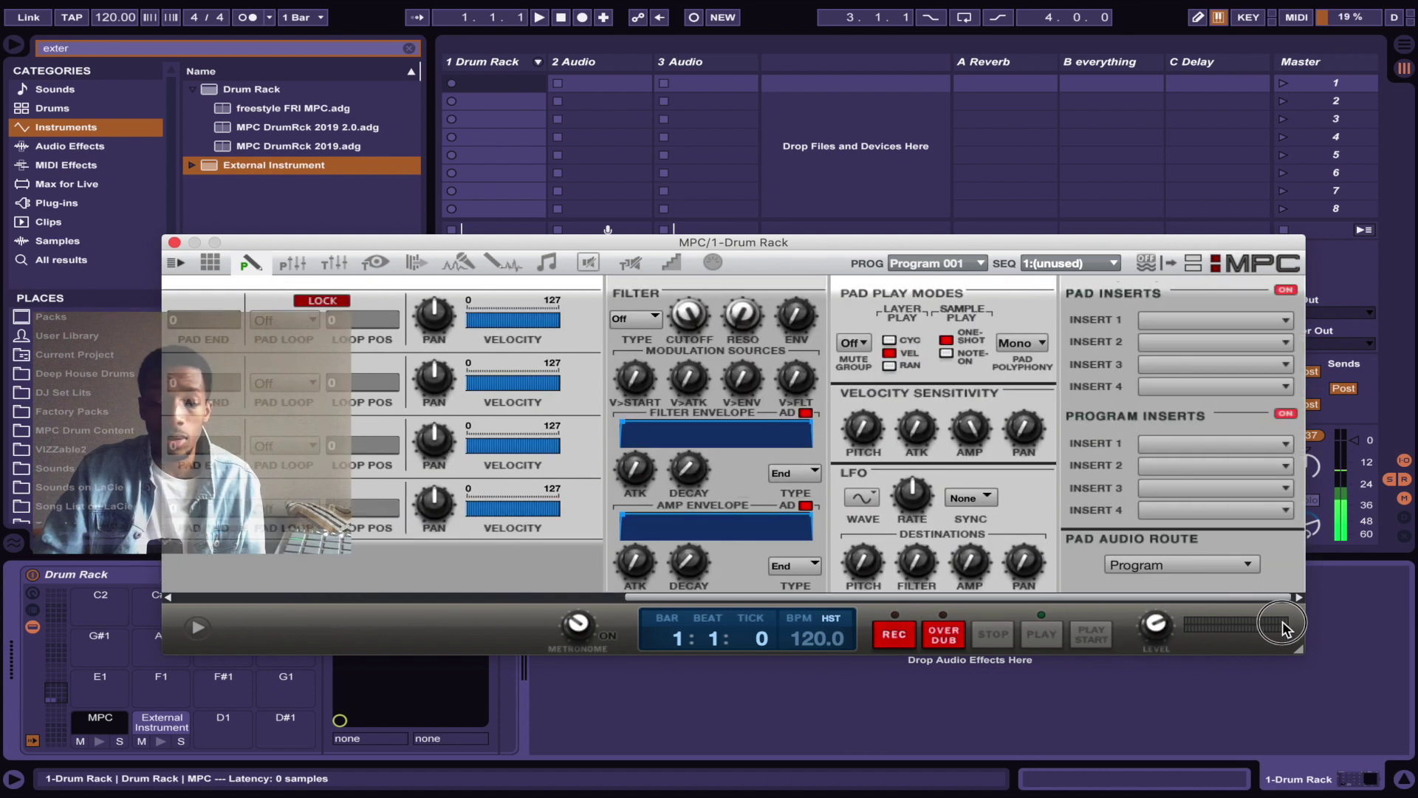
{"action": "left_click_drag", "start_coordinate": [1300, 650], "coordinate": [1324, 720]}
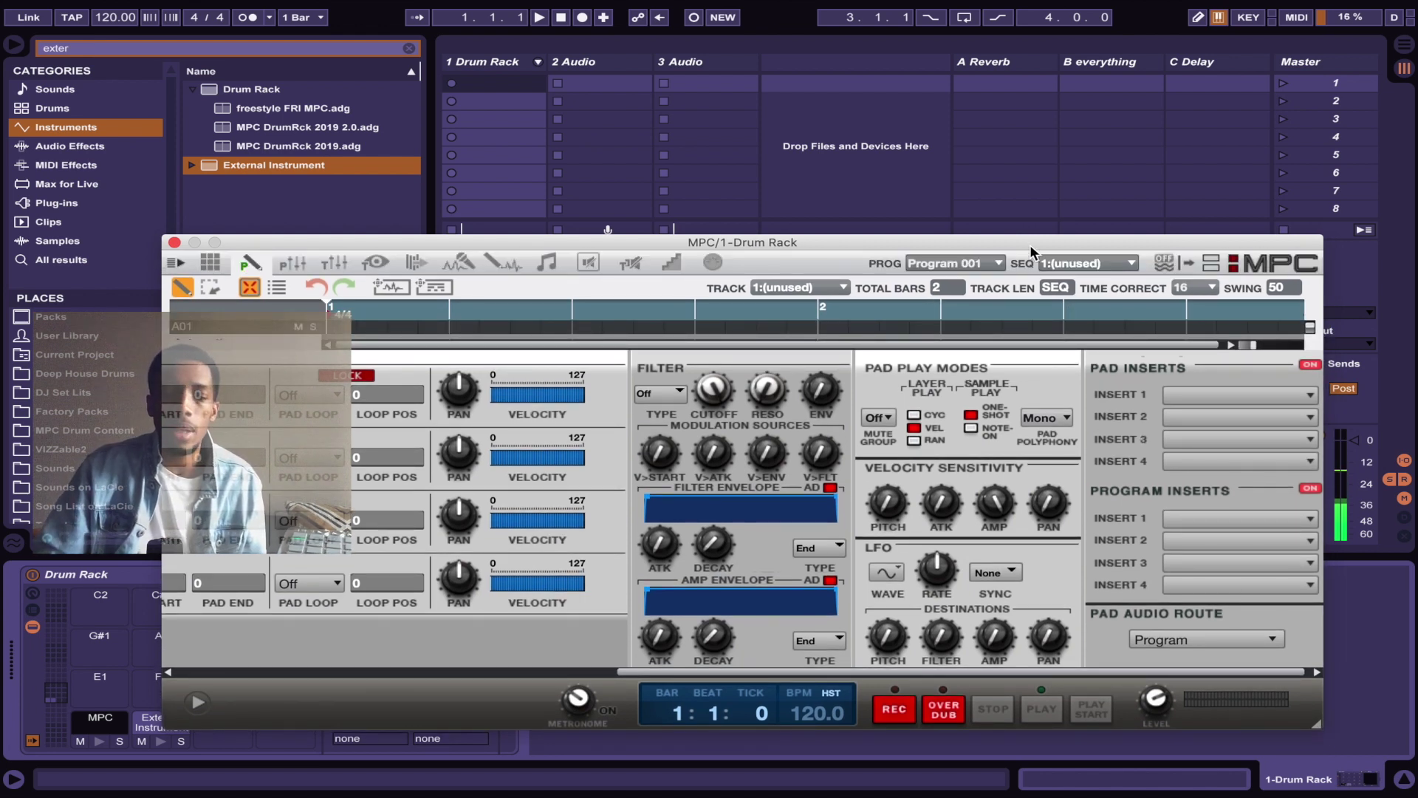
{"action": "left_click_drag", "start_coordinate": [997, 237], "coordinate": [911, 162]}
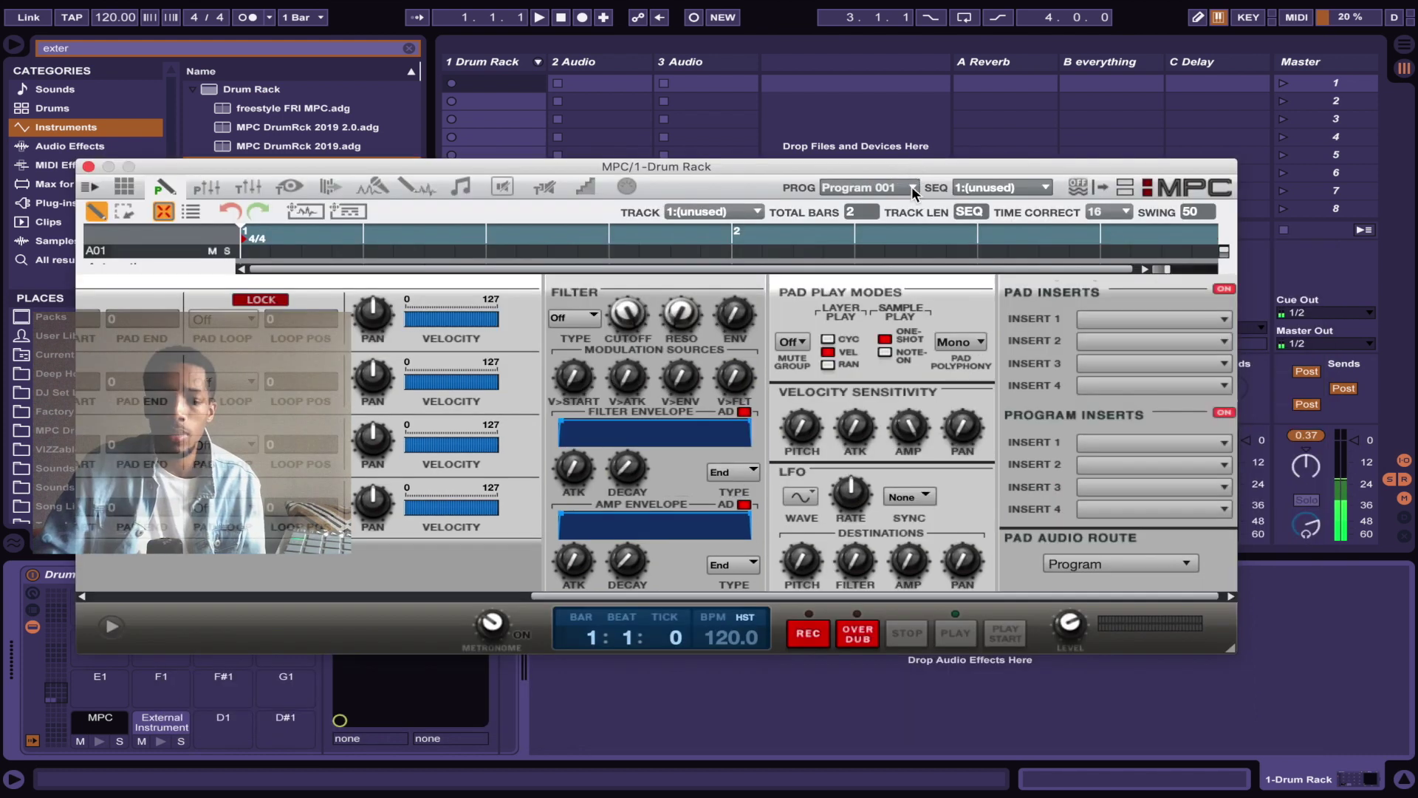
{"action": "left_click", "coordinate": [1102, 563]}
{"action": "left_click", "coordinate": [1099, 318]}
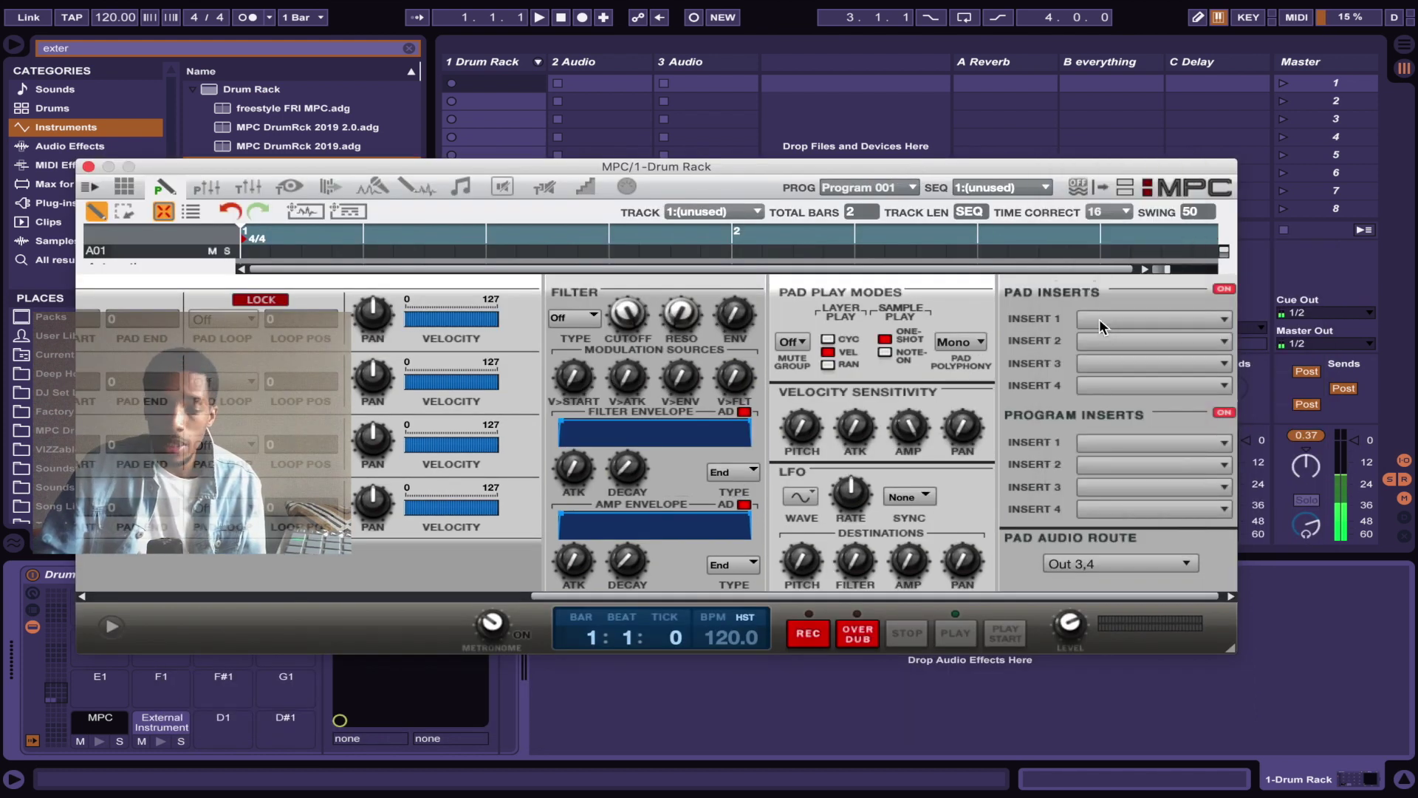
{"action": "left_click", "coordinate": [1133, 569]}
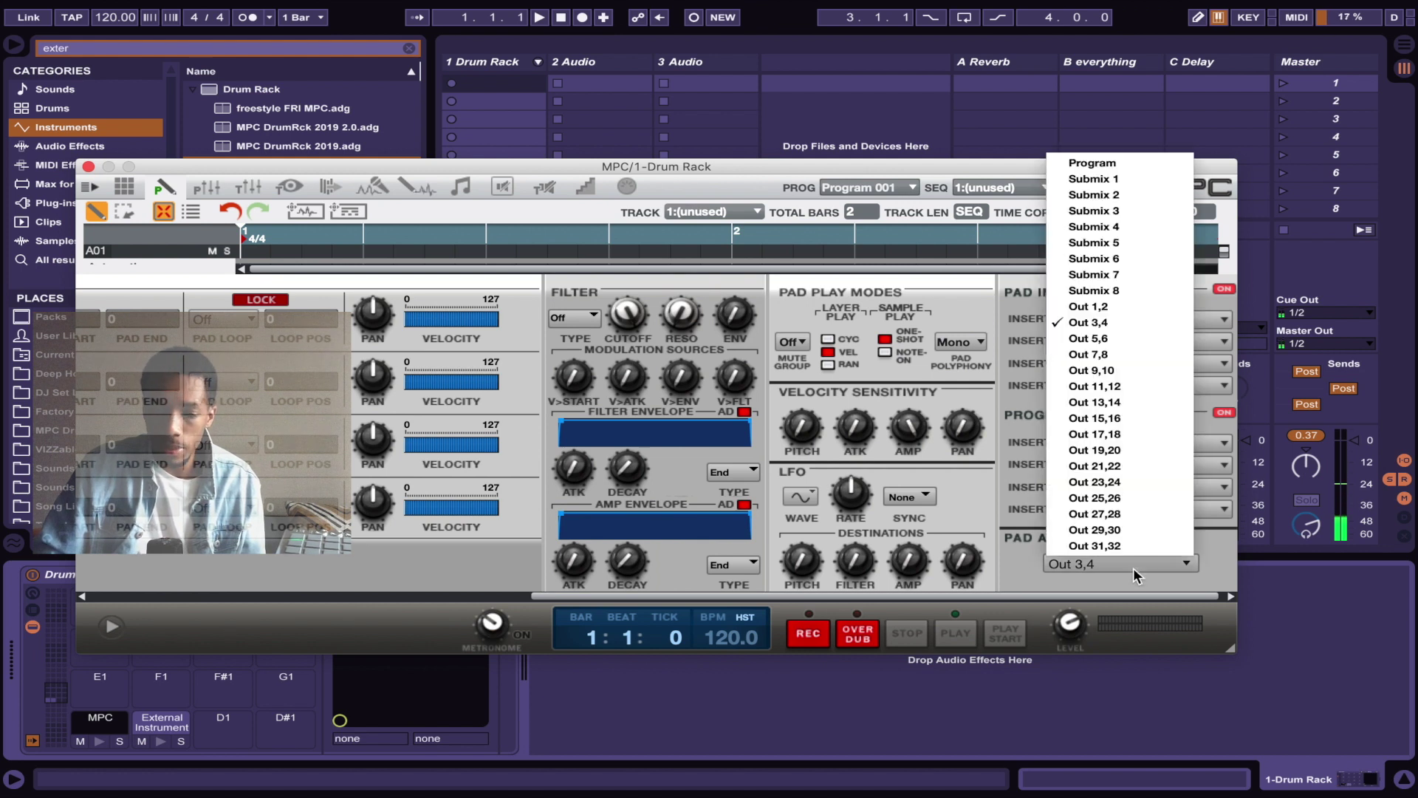
{"action": "left_click", "coordinate": [1110, 320]}
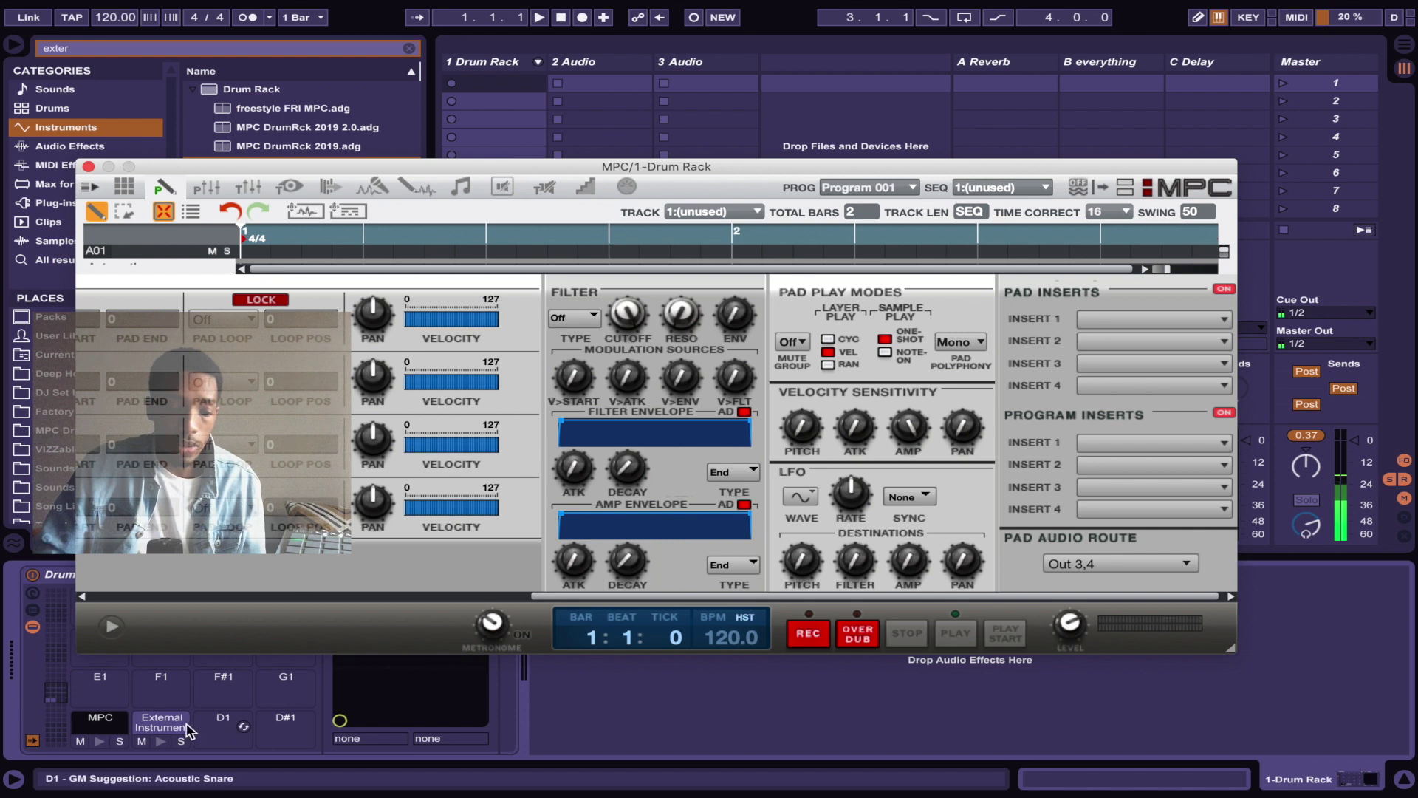
Show the External Instrument's routing clear of the MPC window and return the MPC to its main pad view
{"action": "left_click", "coordinate": [156, 727]}
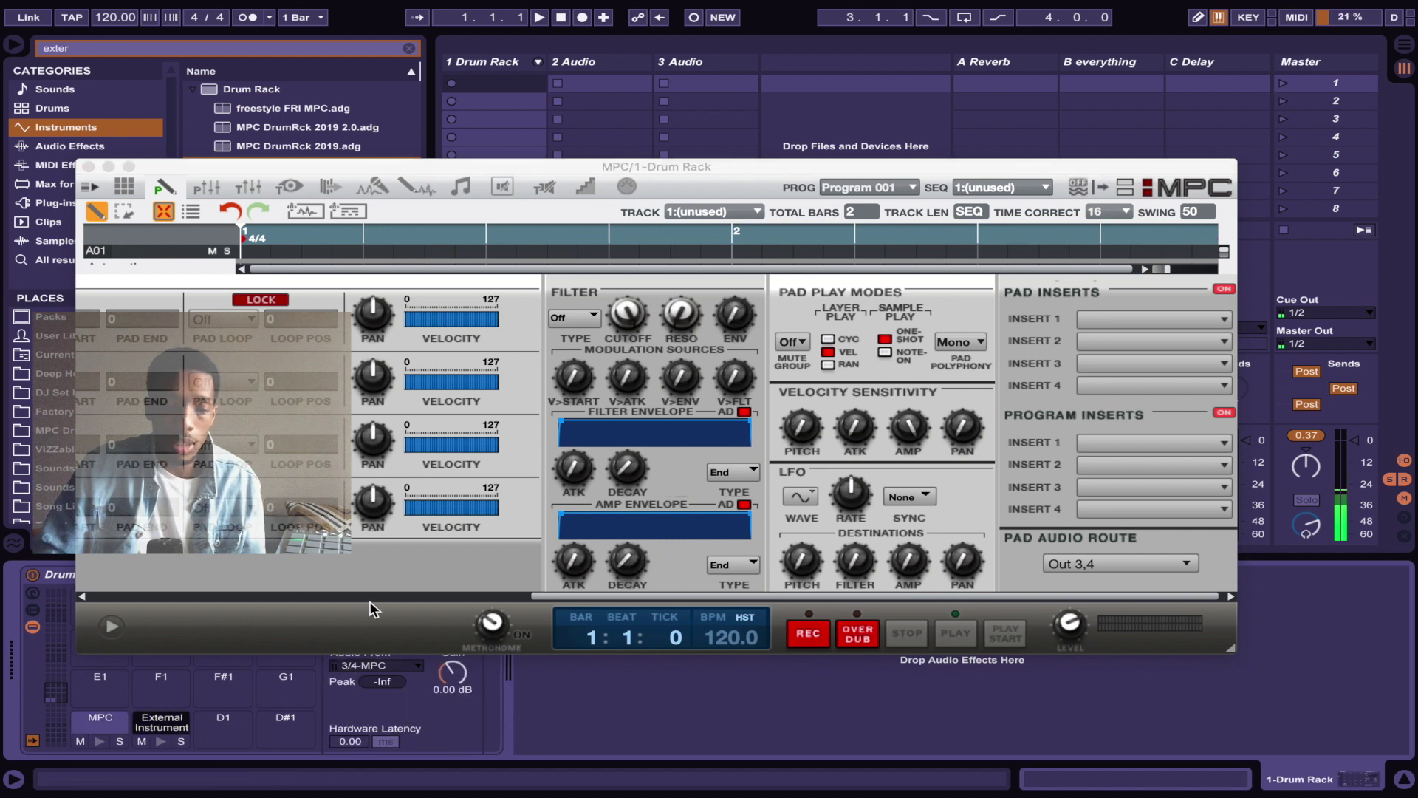
{"action": "left_click_drag", "start_coordinate": [605, 162], "coordinate": [649, 79]}
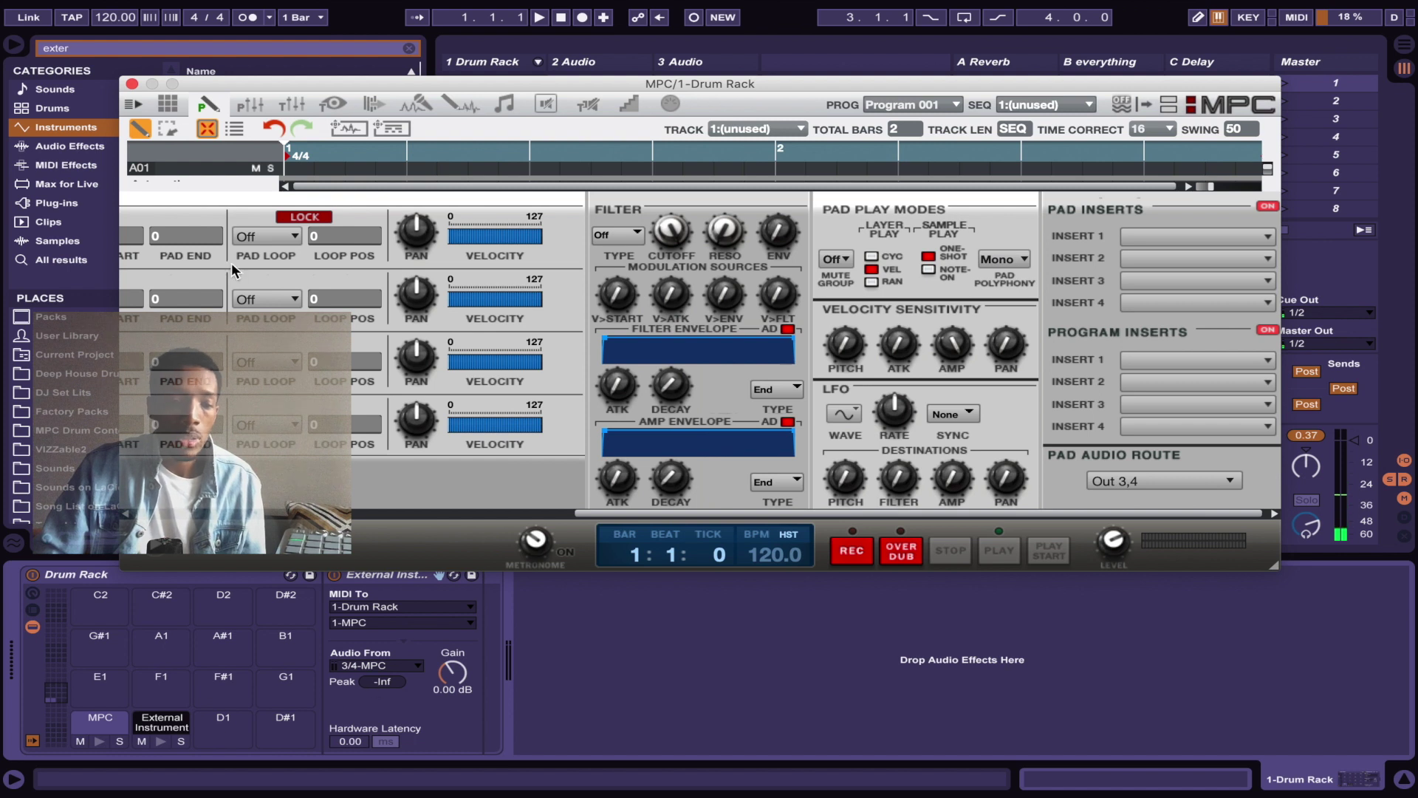
{"action": "left_click", "coordinate": [169, 105]}
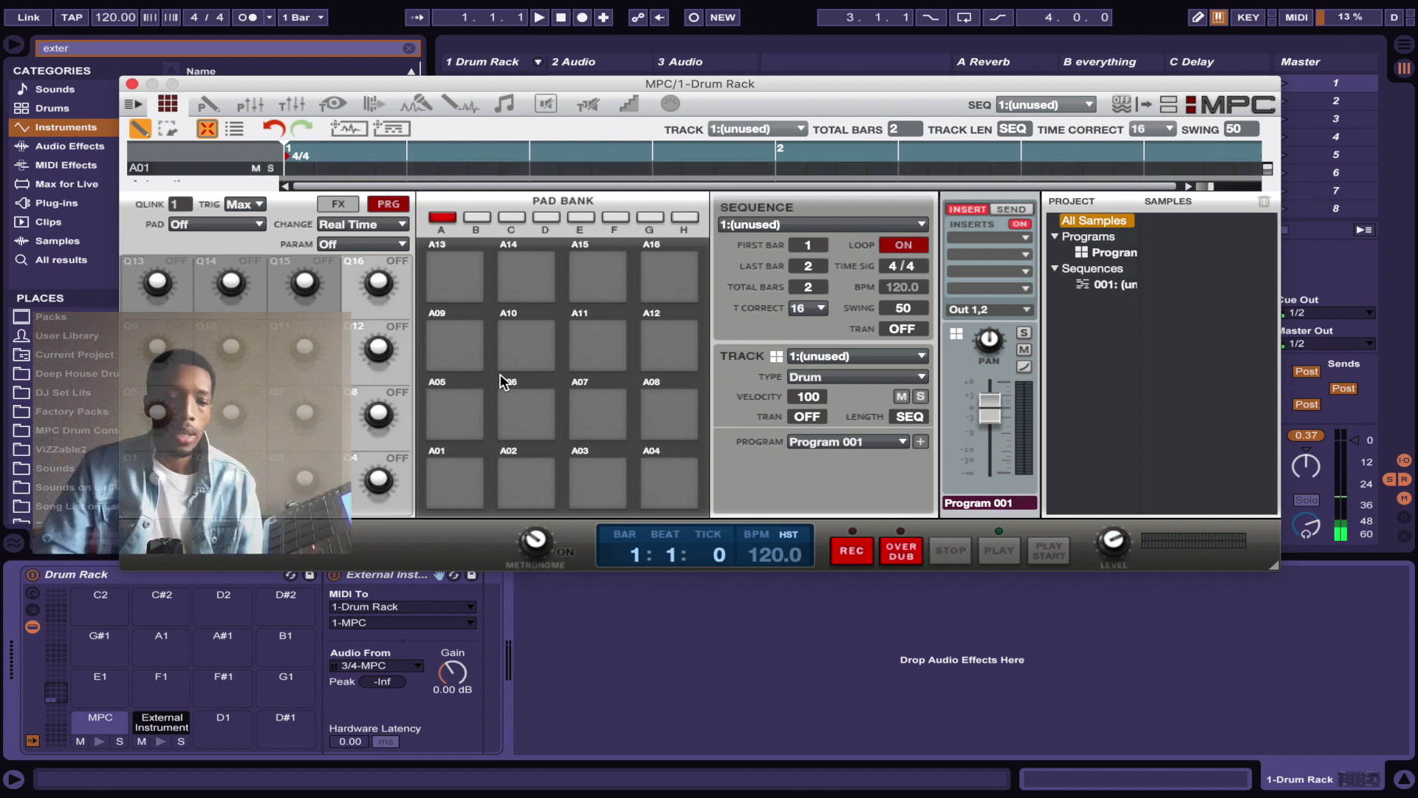
Filter the Sounds place by "drum" and locate the samples in the Snare folder
{"action": "left_click", "coordinate": [326, 51]}
{"action": "type", "text": "drum"}
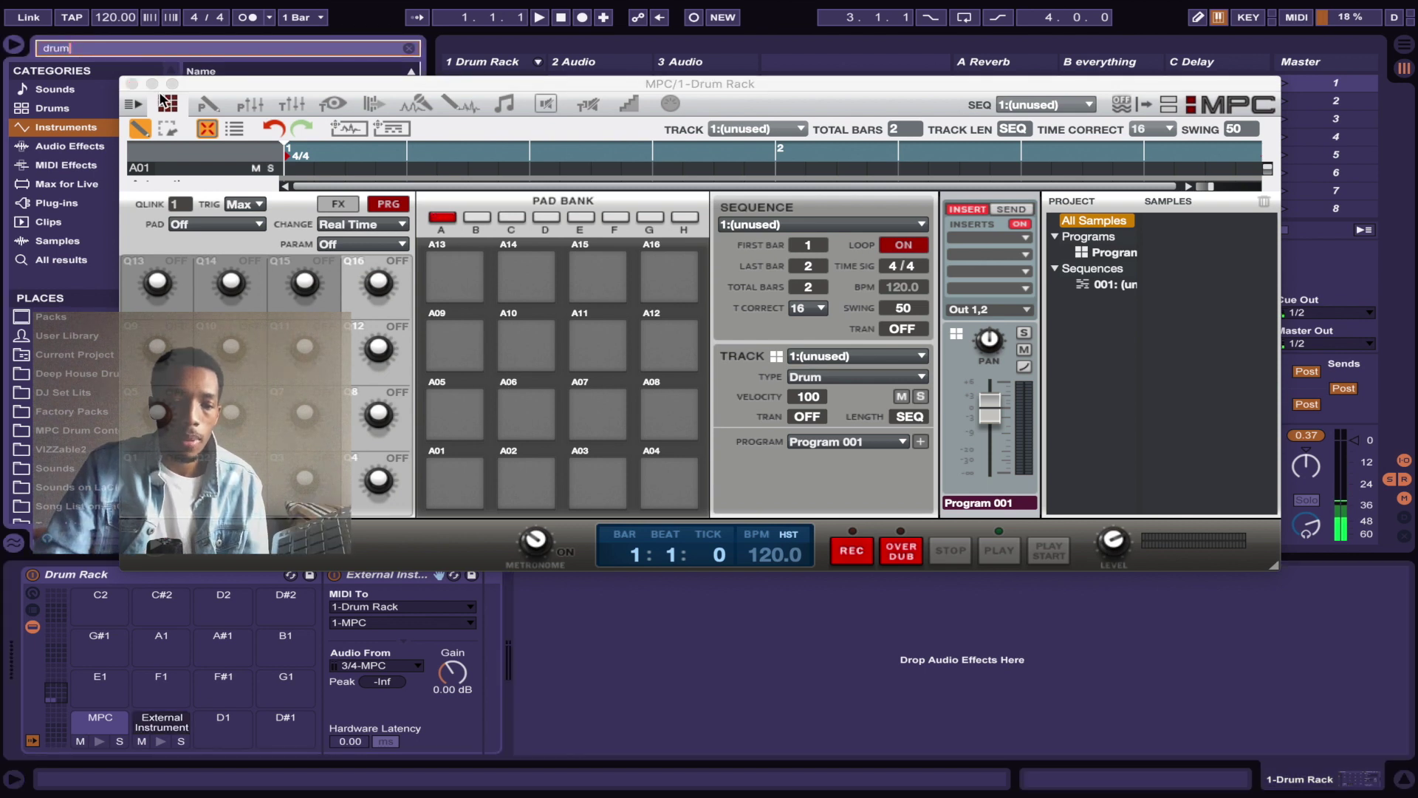
{"action": "left_click_drag", "start_coordinate": [228, 93], "coordinate": [399, 309]}
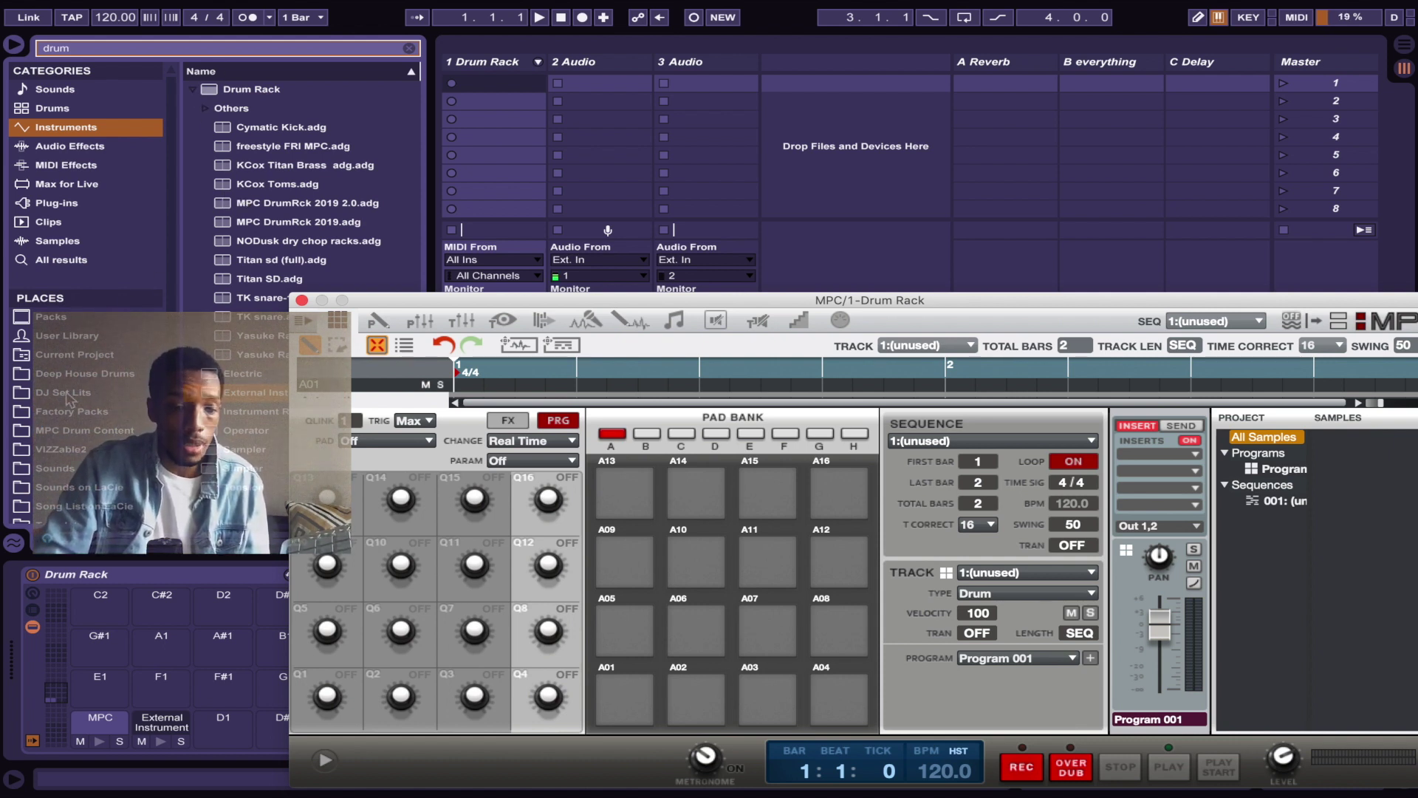
{"action": "left_click", "coordinate": [55, 469]}
{"action": "scroll", "coordinate": [256, 283], "scroll_direction": "down", "scroll_amount": 4}
{"action": "scroll", "coordinate": [259, 288], "scroll_direction": "down", "scroll_amount": 4}
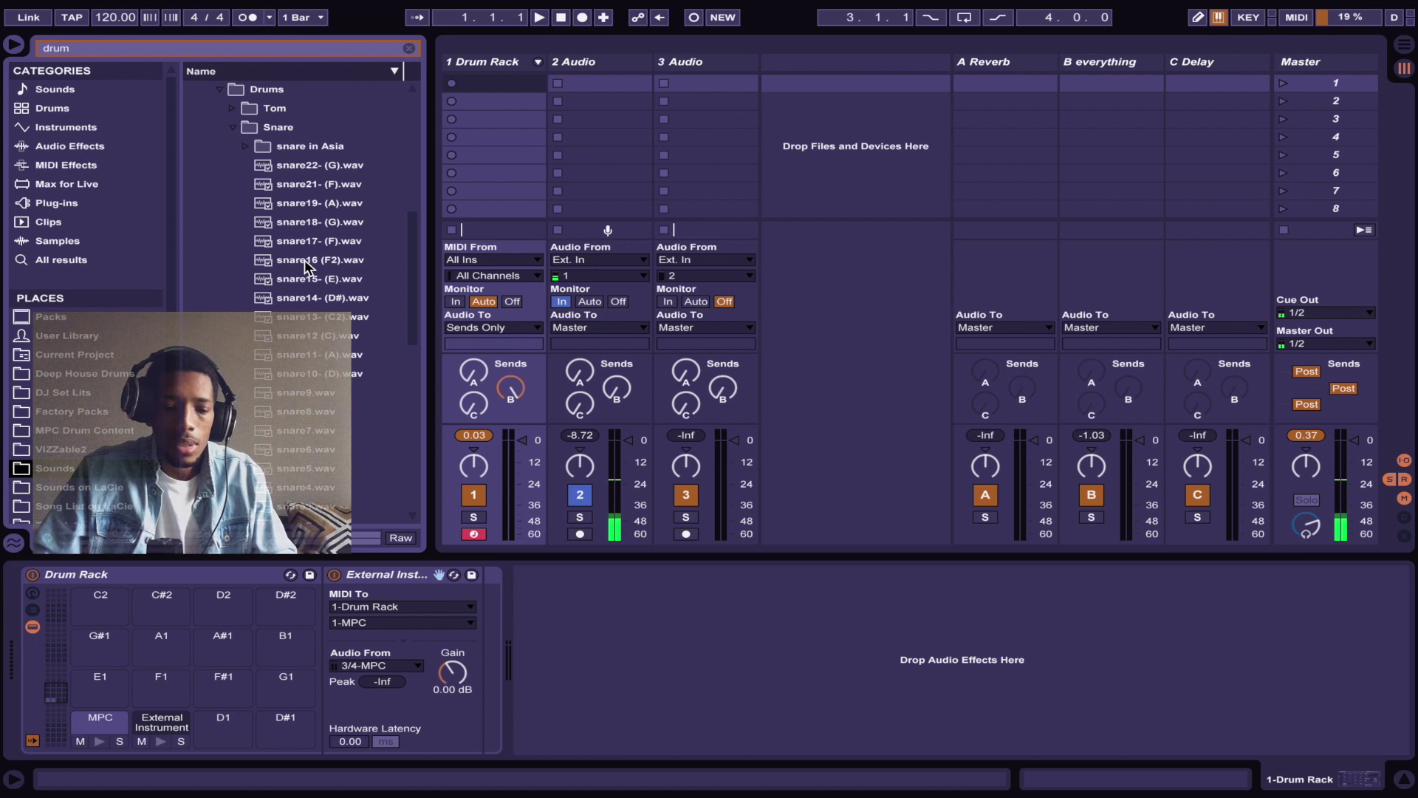
Audition snare16 (F2).wav and snare14- (D#).wav, and load snare14- (D#) onto MPC pad A06
{"action": "left_click", "coordinate": [306, 262]}
{"action": "left_click", "coordinate": [301, 299]}
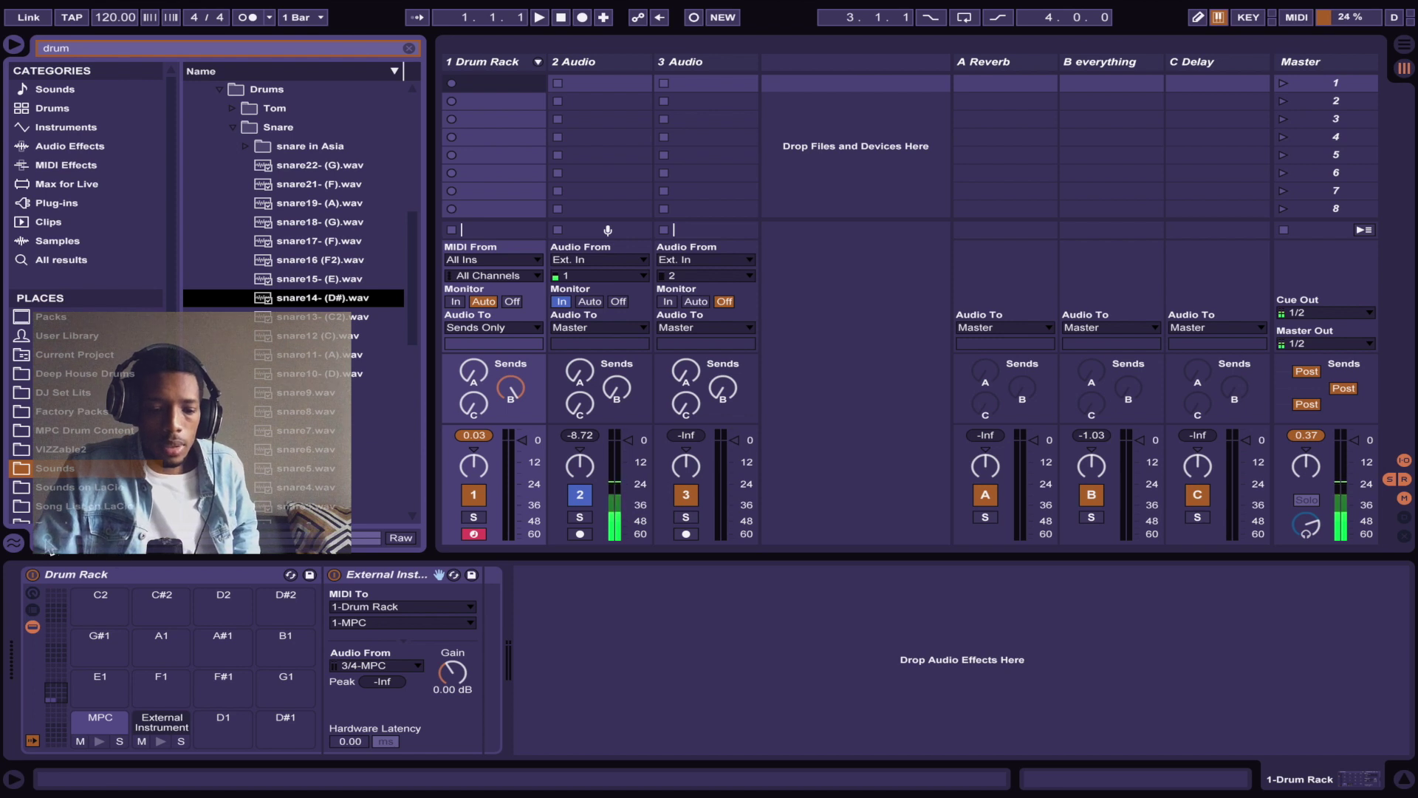
{"action": "left_click", "coordinate": [111, 725]}
{"action": "left_click", "coordinate": [370, 574]}
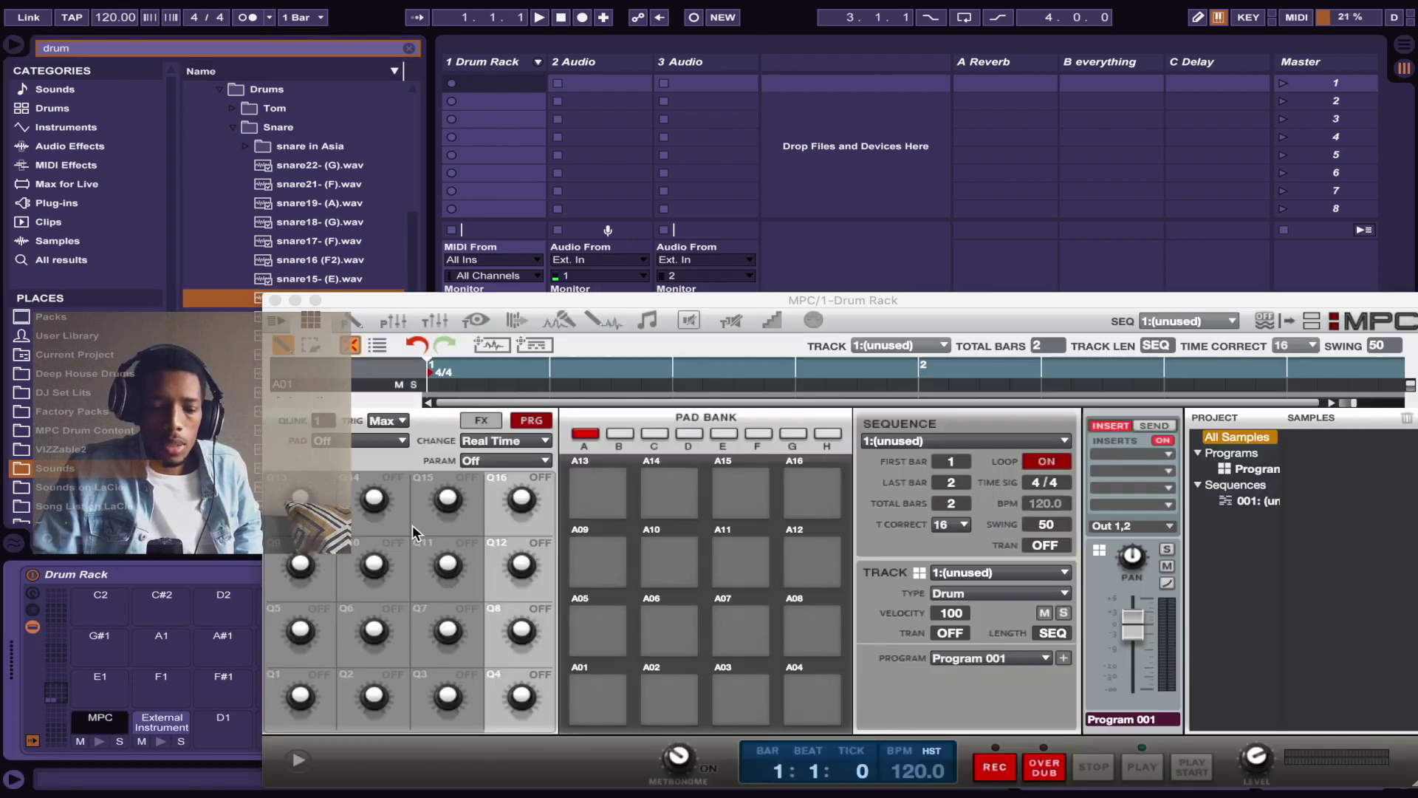
{"action": "left_click_drag", "start_coordinate": [483, 299], "coordinate": [579, 132]}
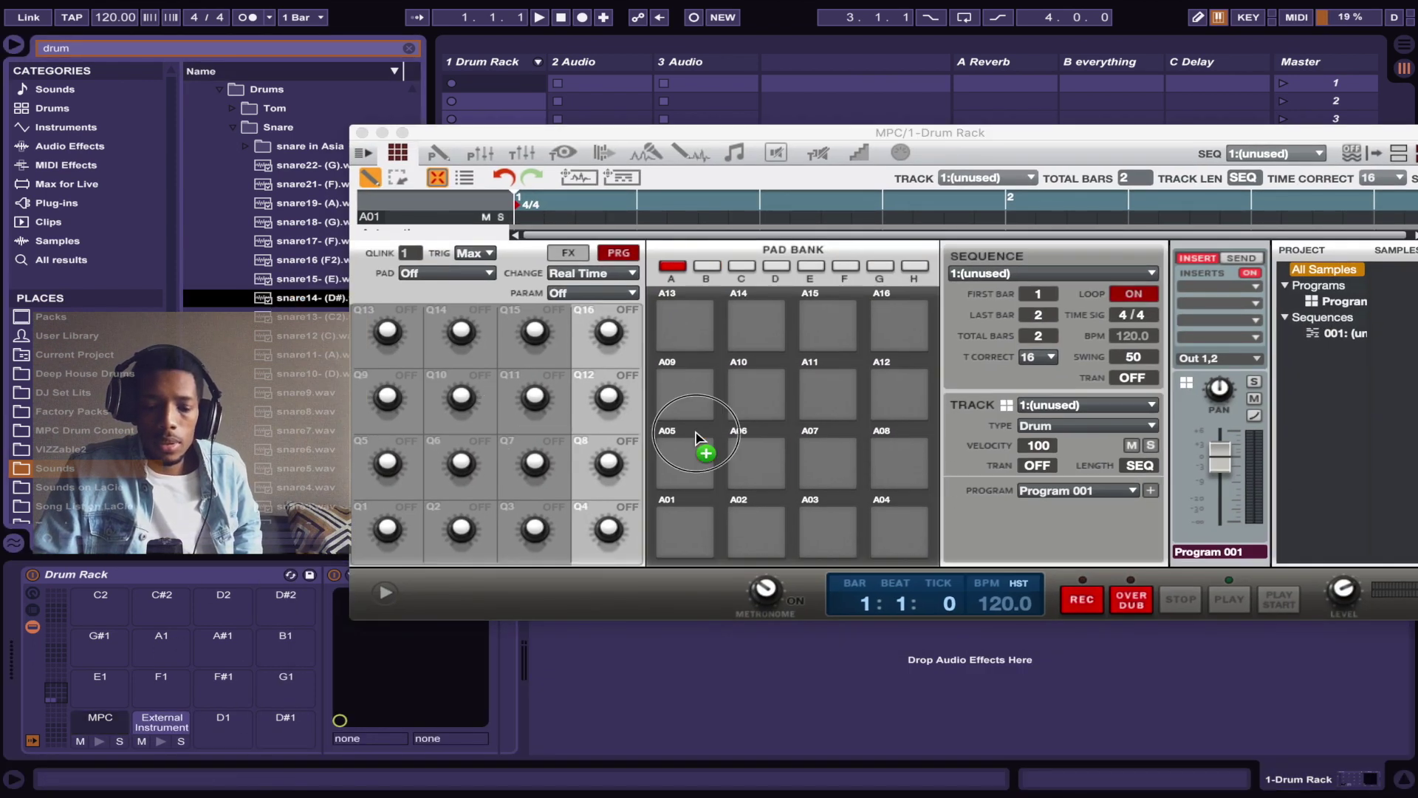
{"action": "left_click_drag", "start_coordinate": [695, 432], "coordinate": [745, 446]}
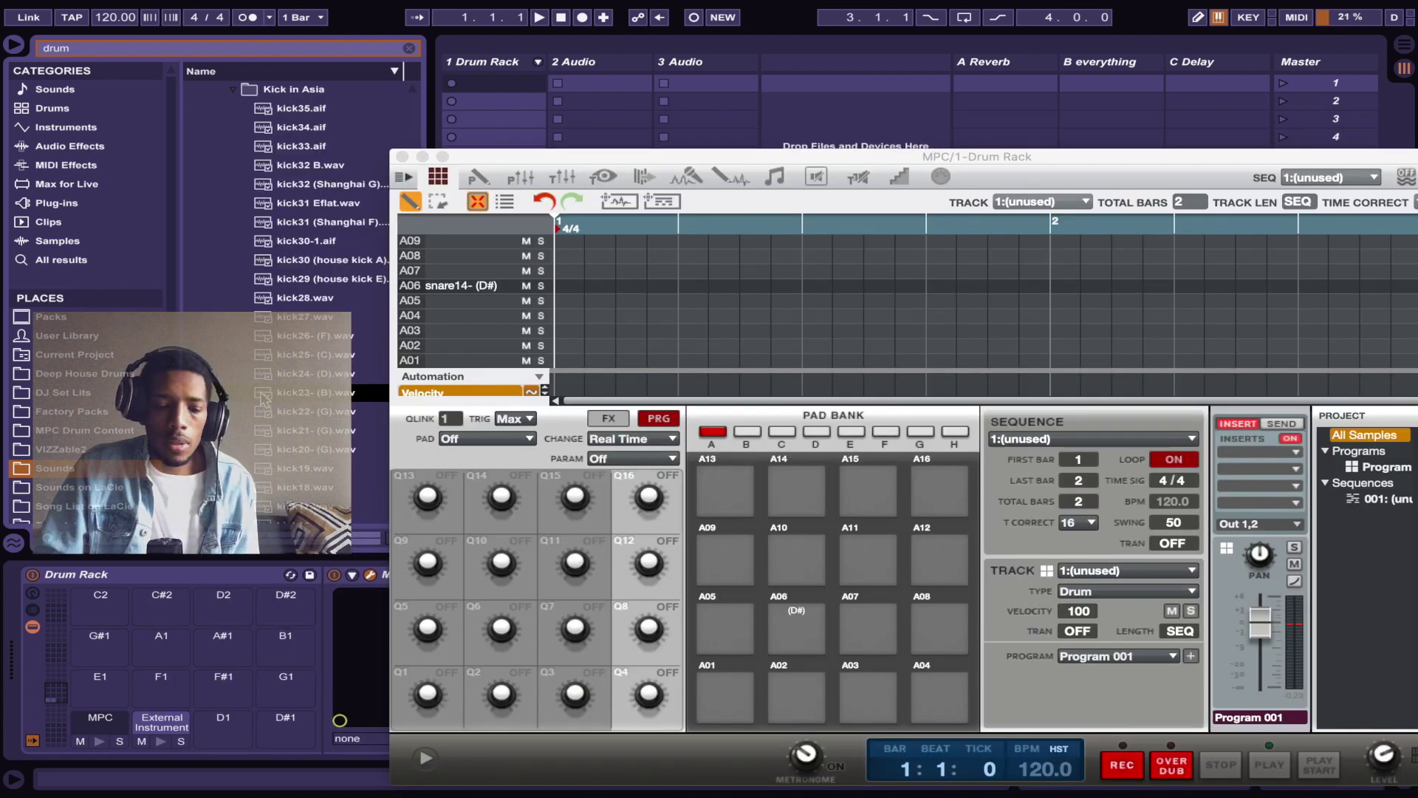
Load the kick23- (B) sample onto MPC pad A01 and kick18 onto pad B01
{"action": "left_click_drag", "start_coordinate": [263, 399], "coordinate": [707, 685]}
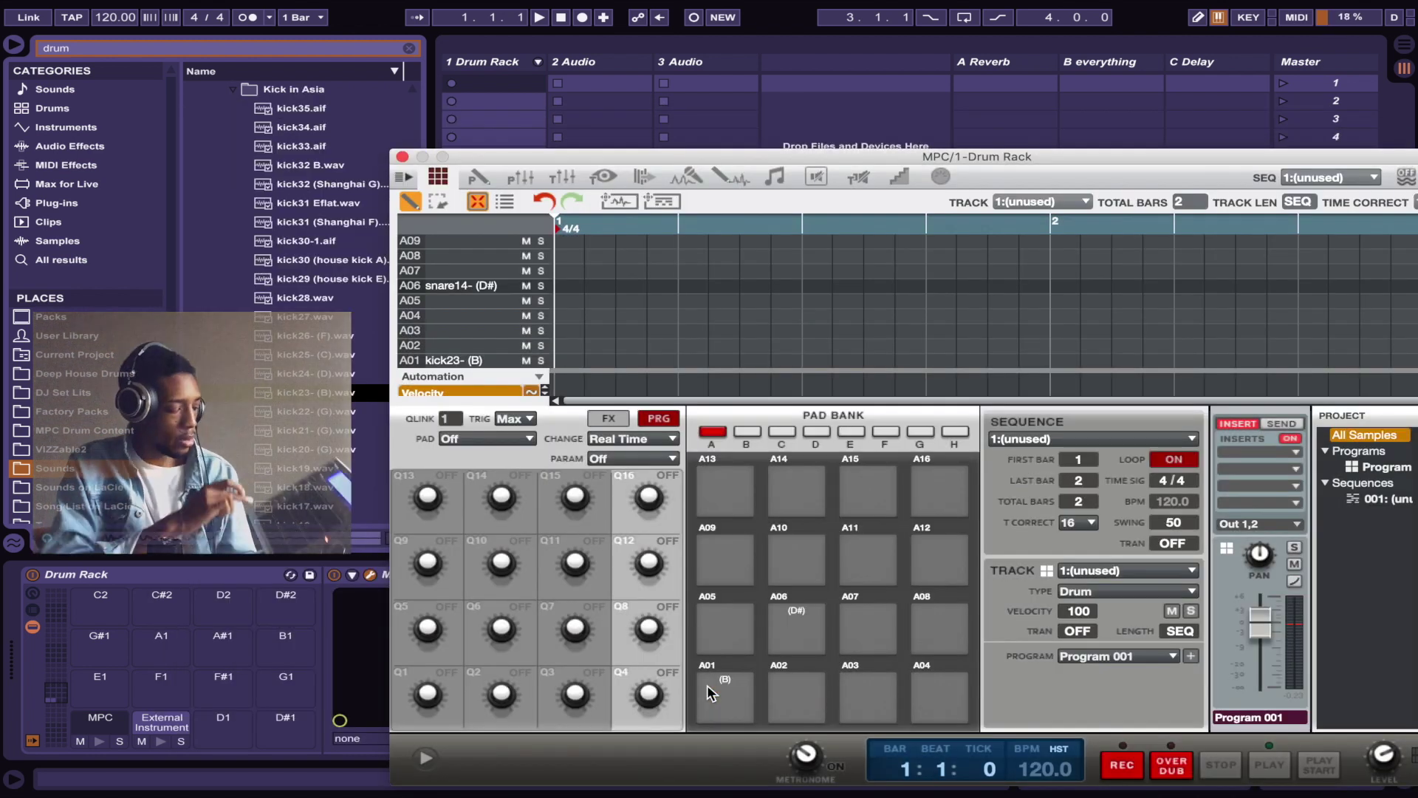
{"action": "left_click", "coordinate": [707, 685]}
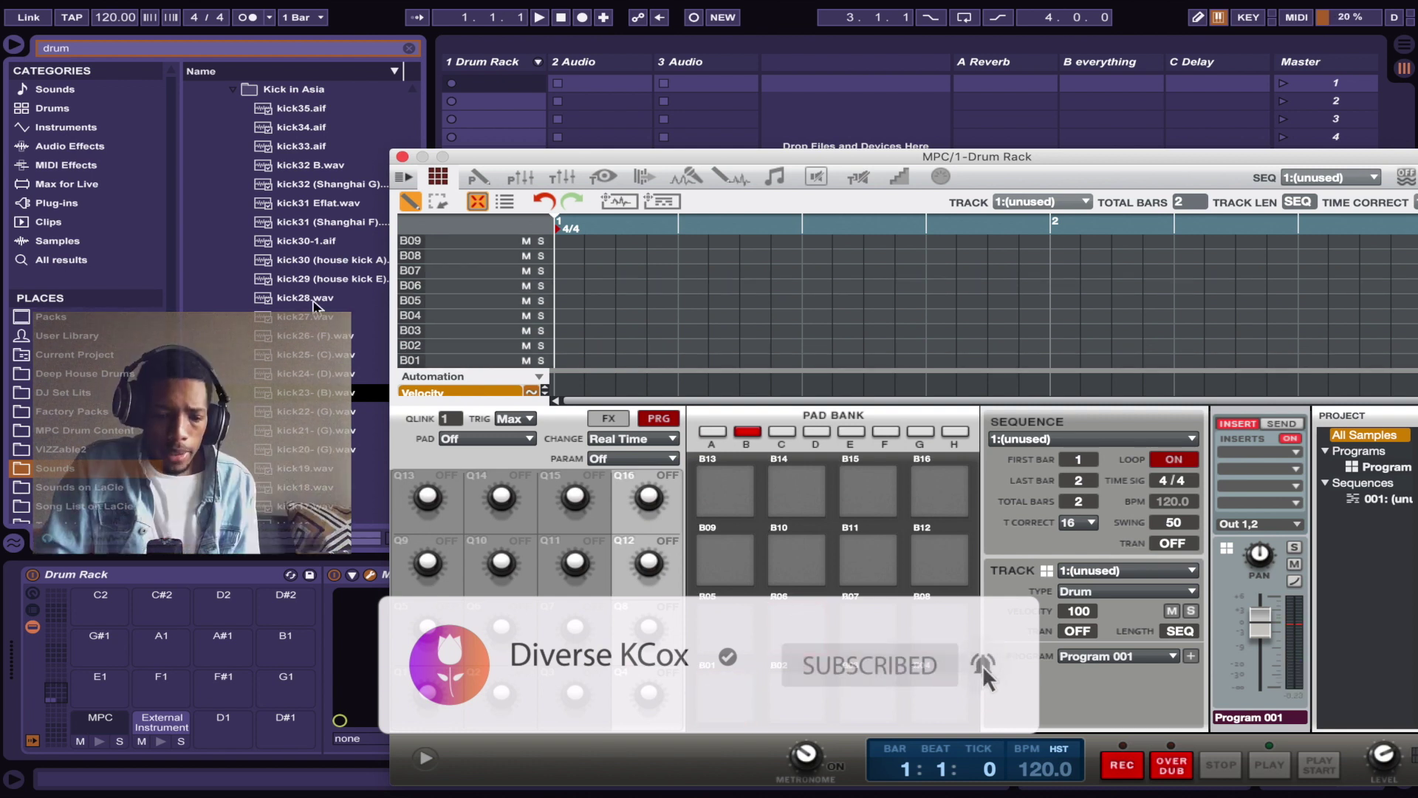
{"action": "left_click", "coordinate": [268, 298]}
{"action": "left_click", "coordinate": [281, 452]}
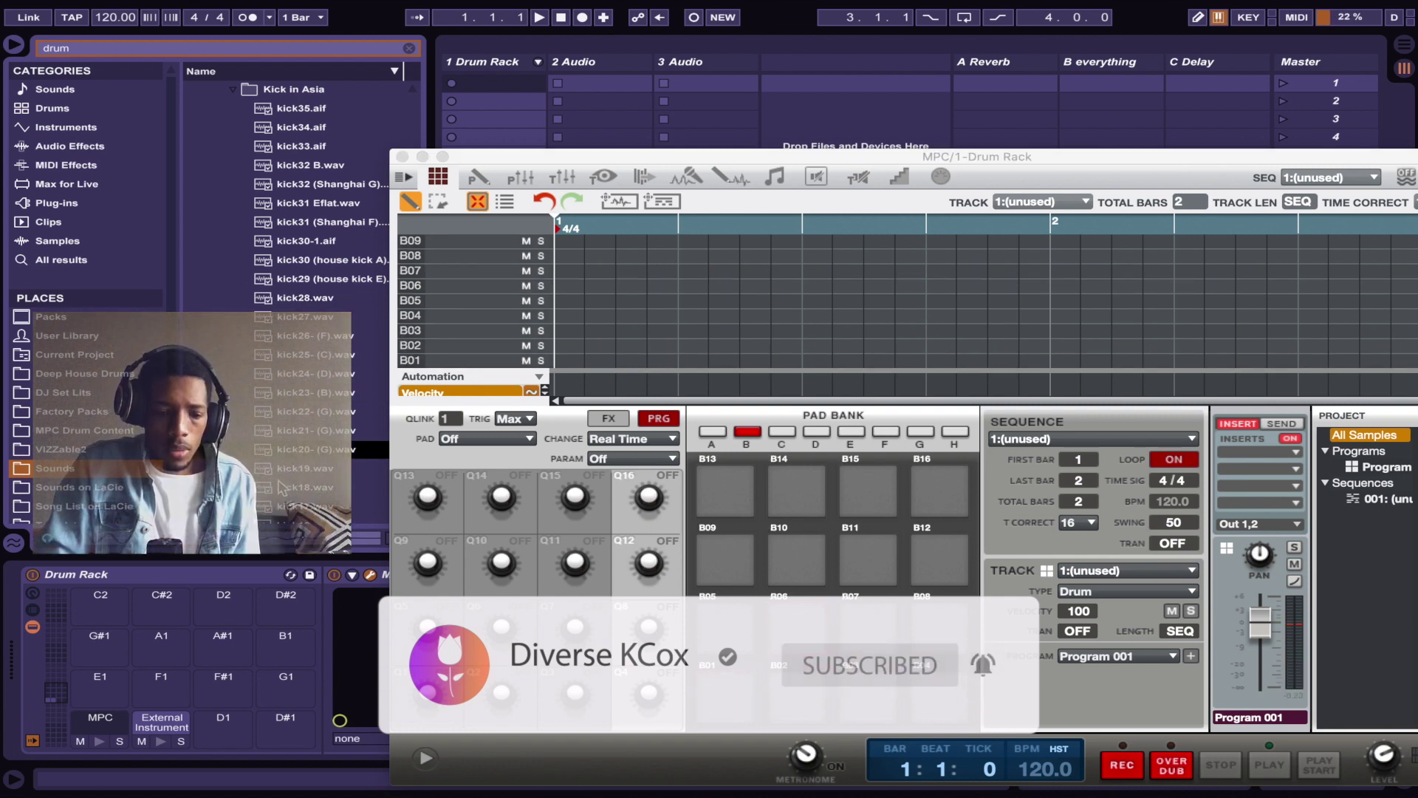
{"action": "left_click_drag", "start_coordinate": [305, 355], "coordinate": [724, 698]}
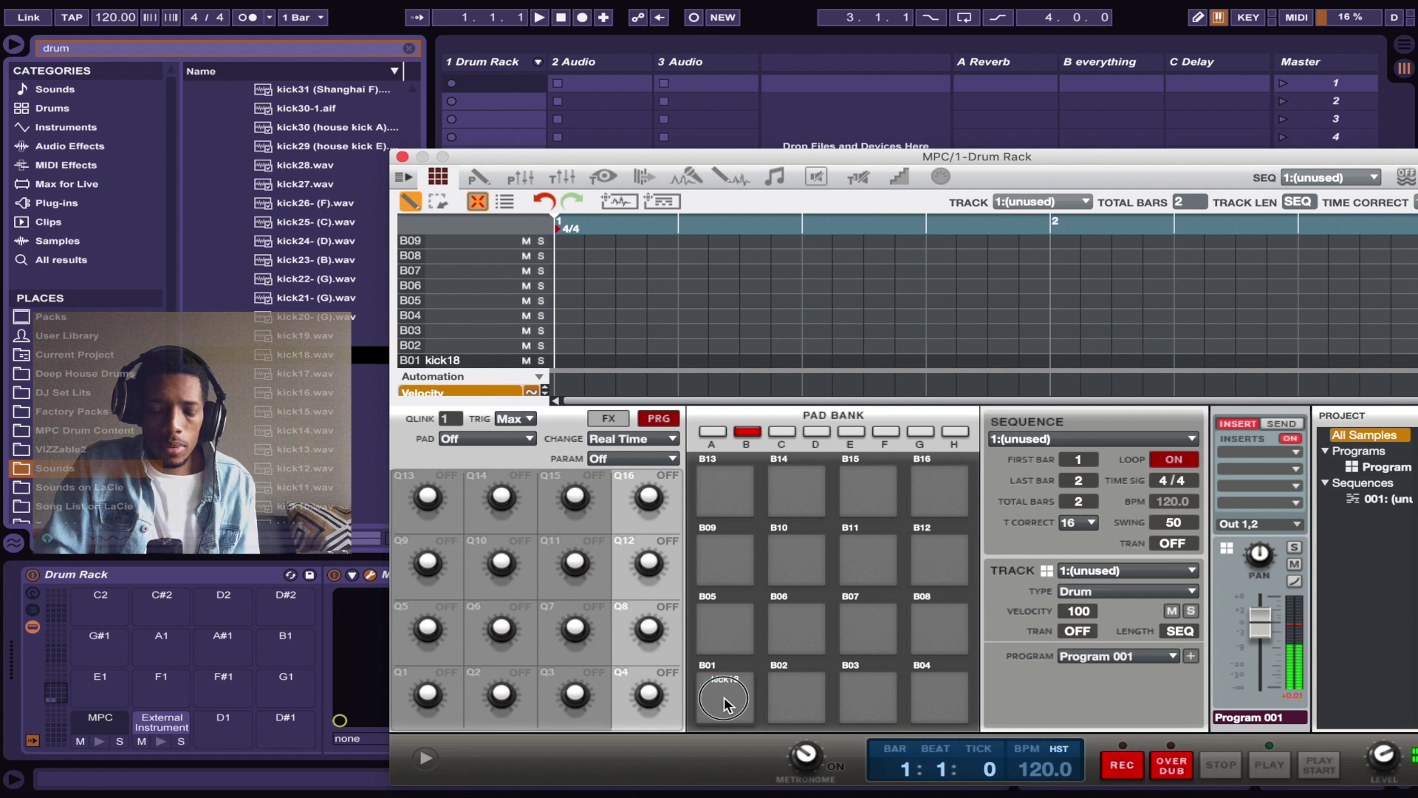
Load the snare7 sample onto MPC pad B06
{"action": "scroll", "coordinate": [317, 244], "scroll_direction": "up", "scroll_amount": 10}
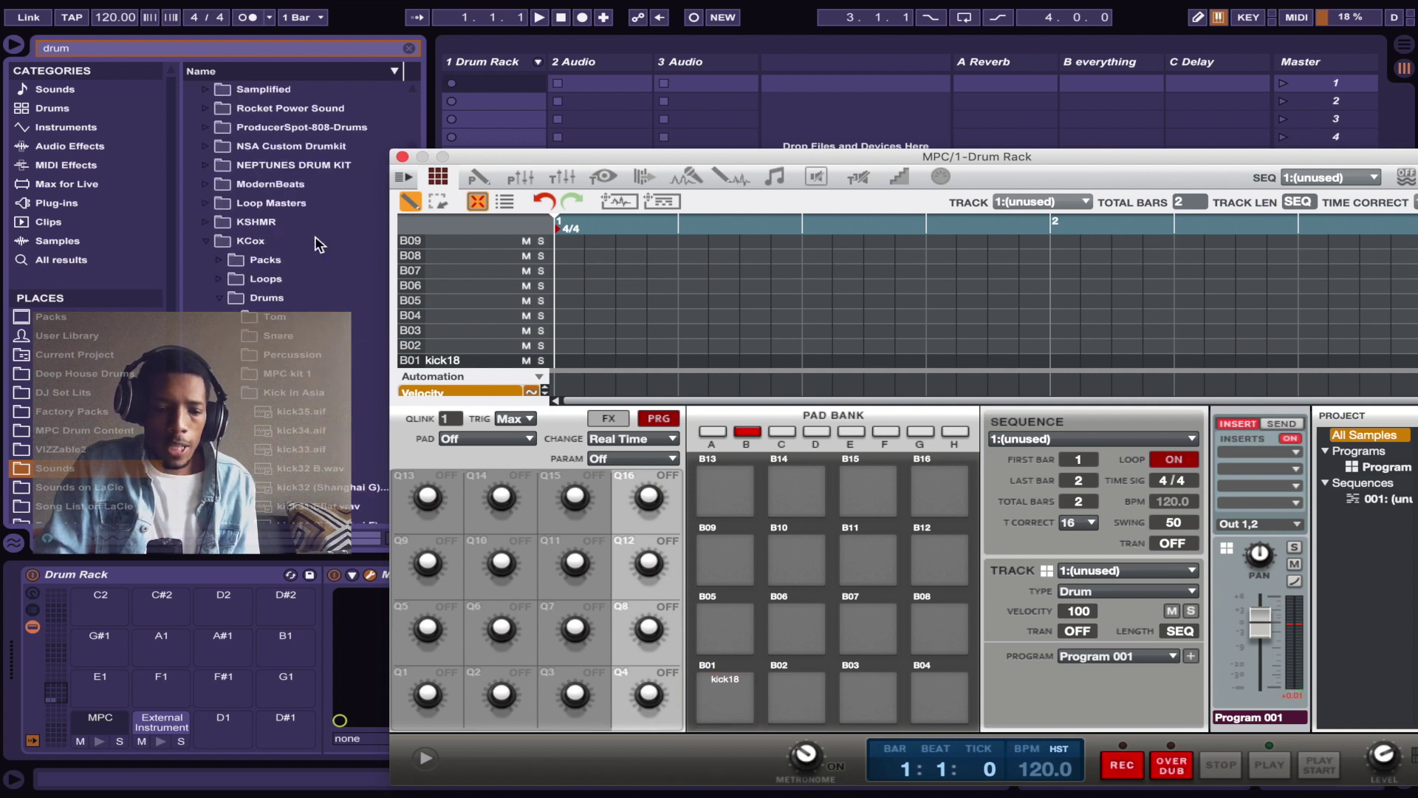
{"action": "scroll", "coordinate": [310, 296], "scroll_direction": "down", "scroll_amount": 5}
{"action": "left_click_drag", "start_coordinate": [299, 373], "coordinate": [799, 625]}
Layer clap 1.wav with the snare on MPC pad B06, audition the pad and collapse the Clap folder
{"action": "scroll", "coordinate": [246, 310], "scroll_direction": "up", "scroll_amount": 5}
{"action": "left_click", "coordinate": [233, 374]}
{"action": "left_click_drag", "start_coordinate": [295, 412], "coordinate": [788, 633]}
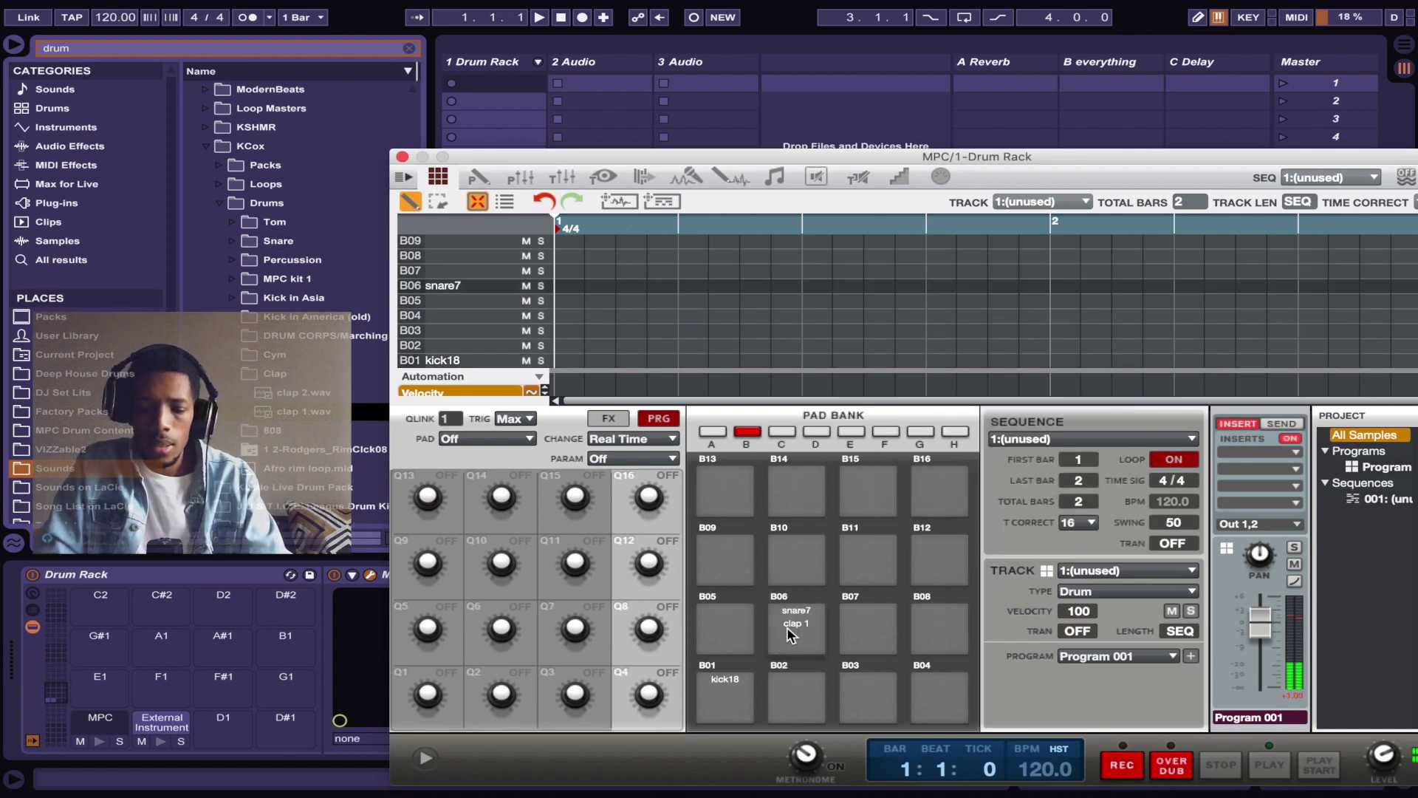
{"action": "left_click", "coordinate": [787, 627]}
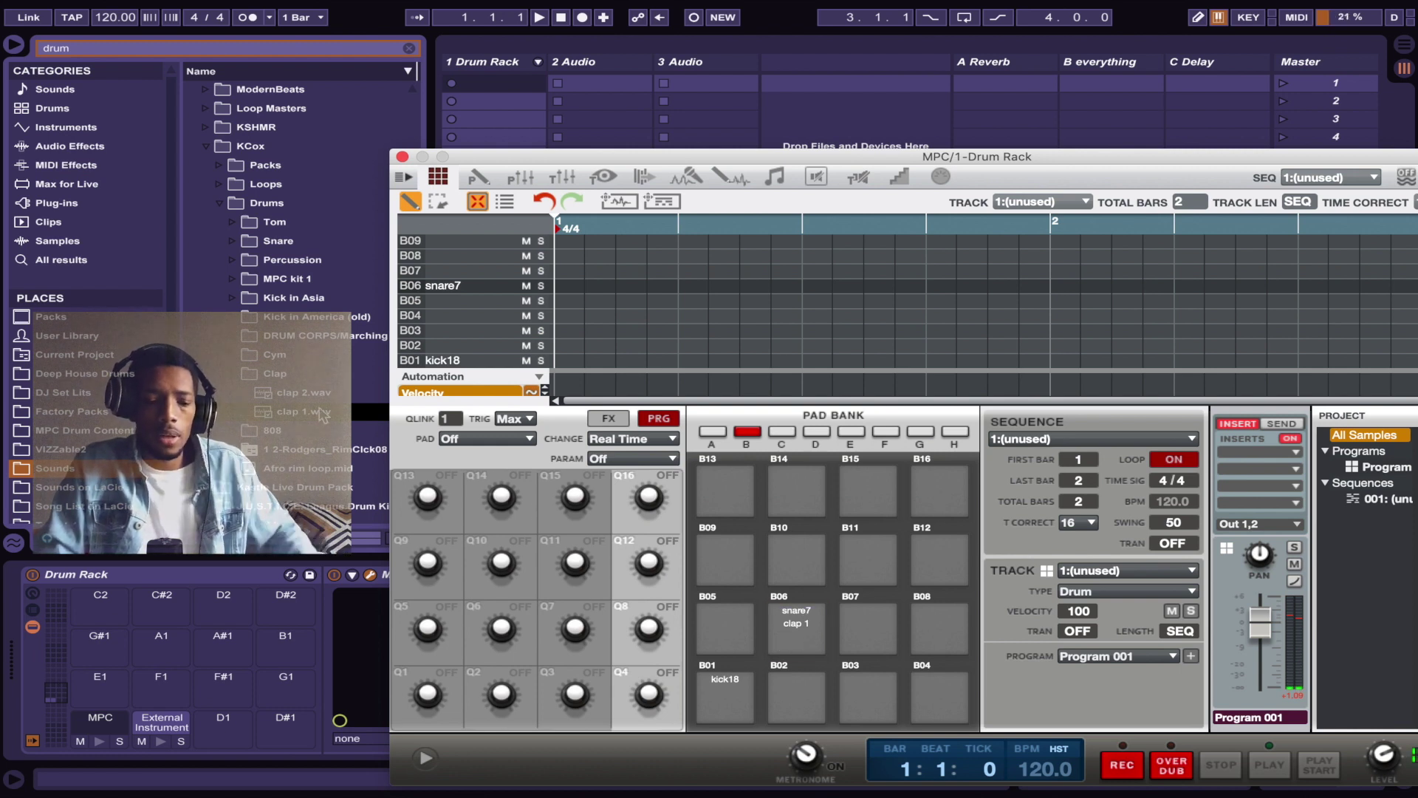
{"action": "left_click", "coordinate": [234, 373]}
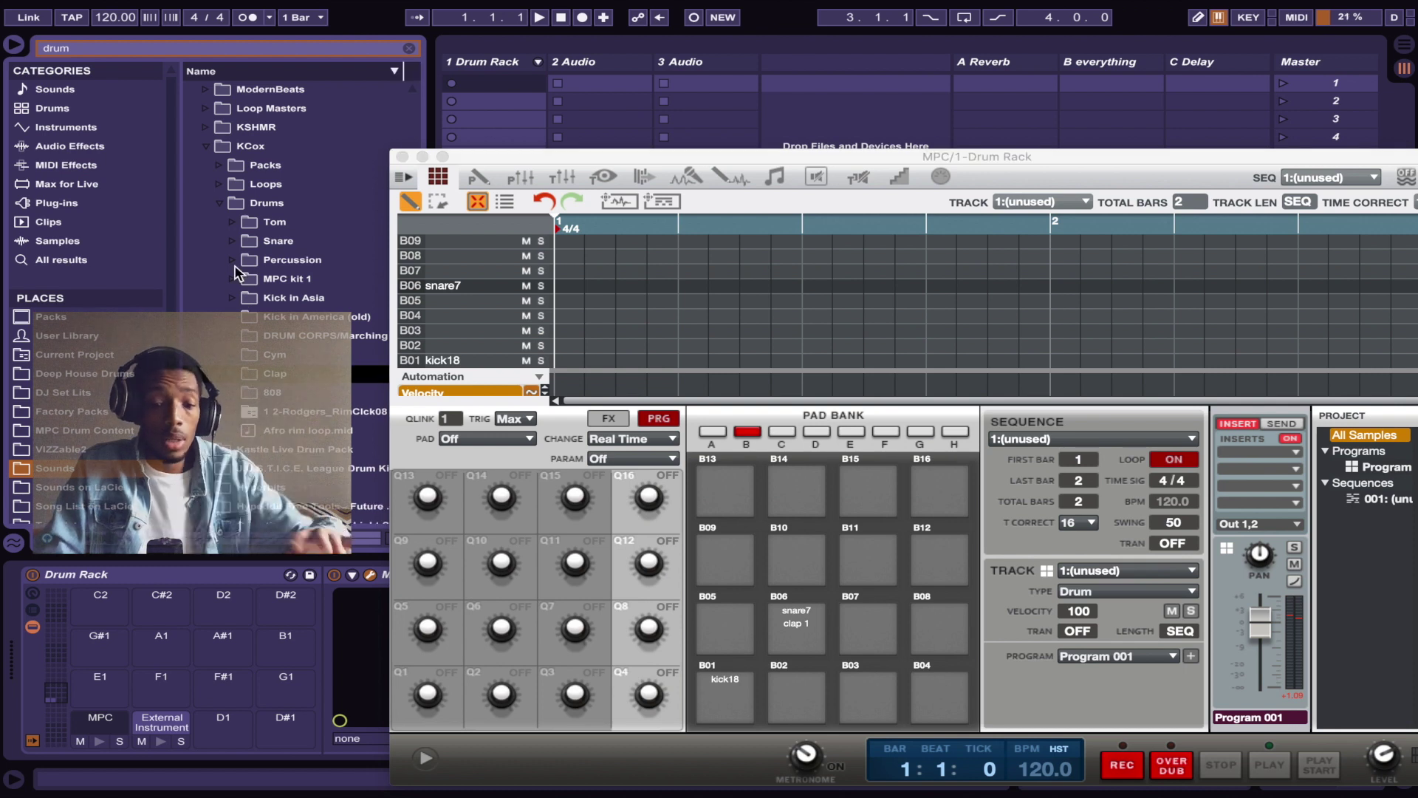